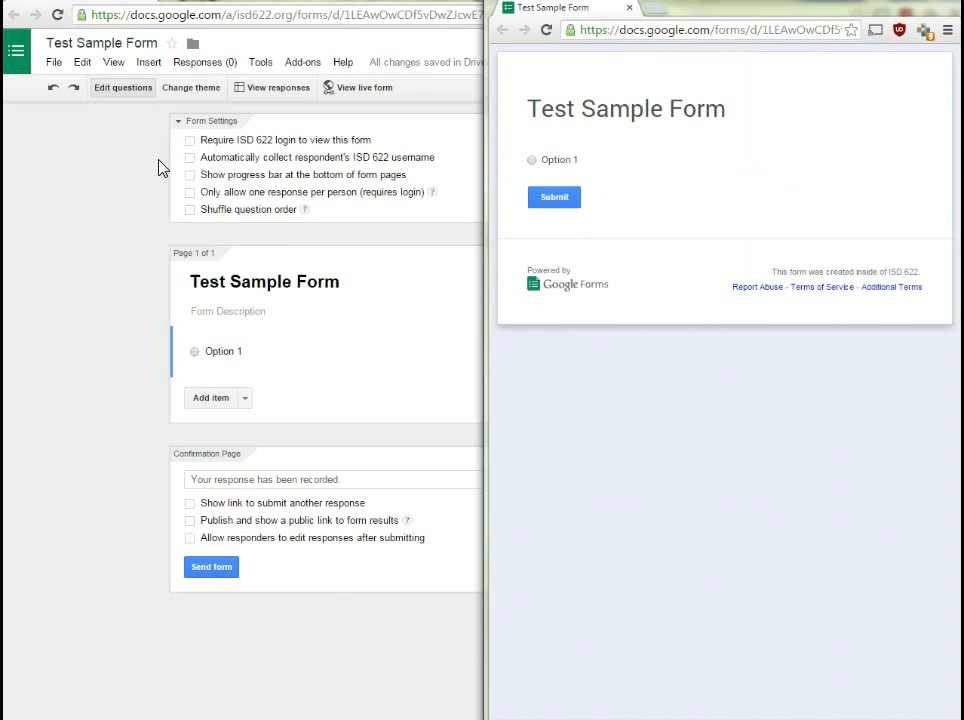
# Delete the untitled question that contains only "Option 1" from the form.
pyautogui.click(154, 244)
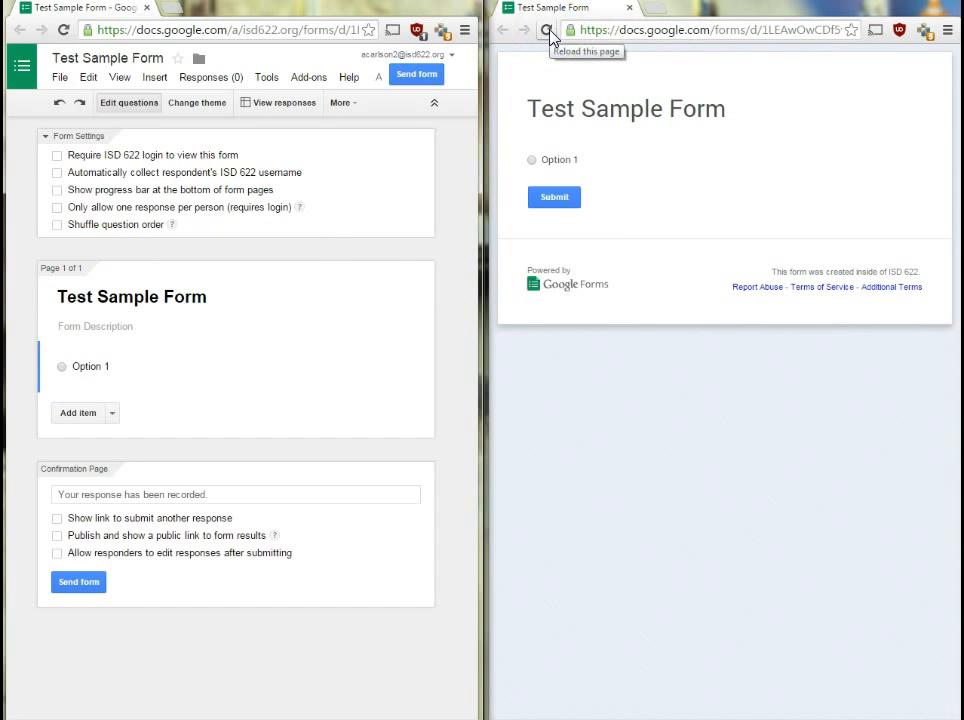
pyautogui.click(149, 664)
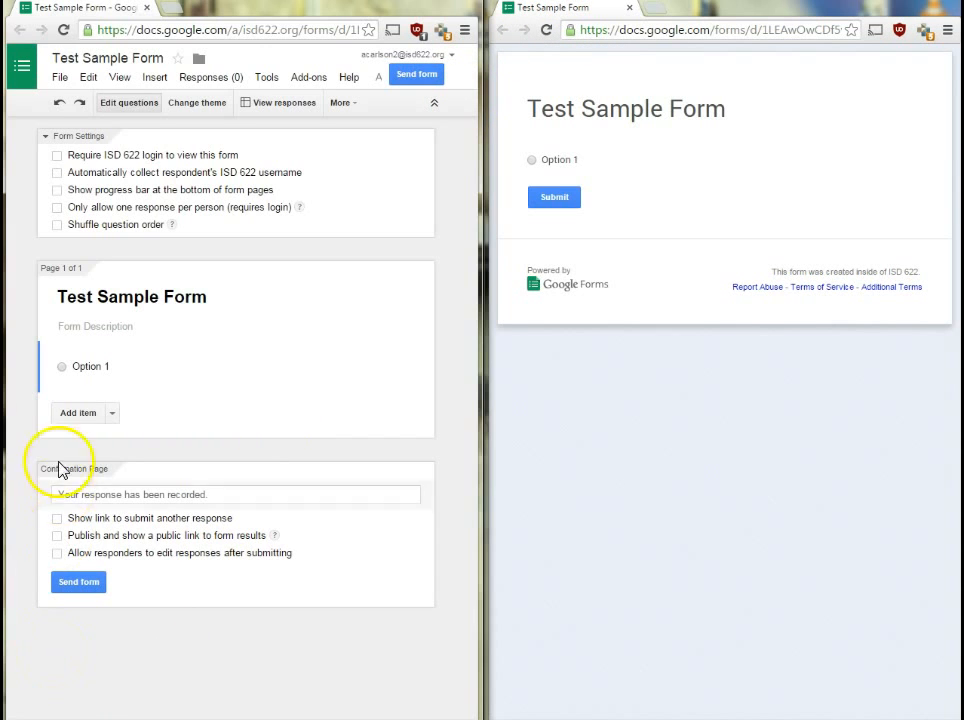
pyautogui.click(414, 356)
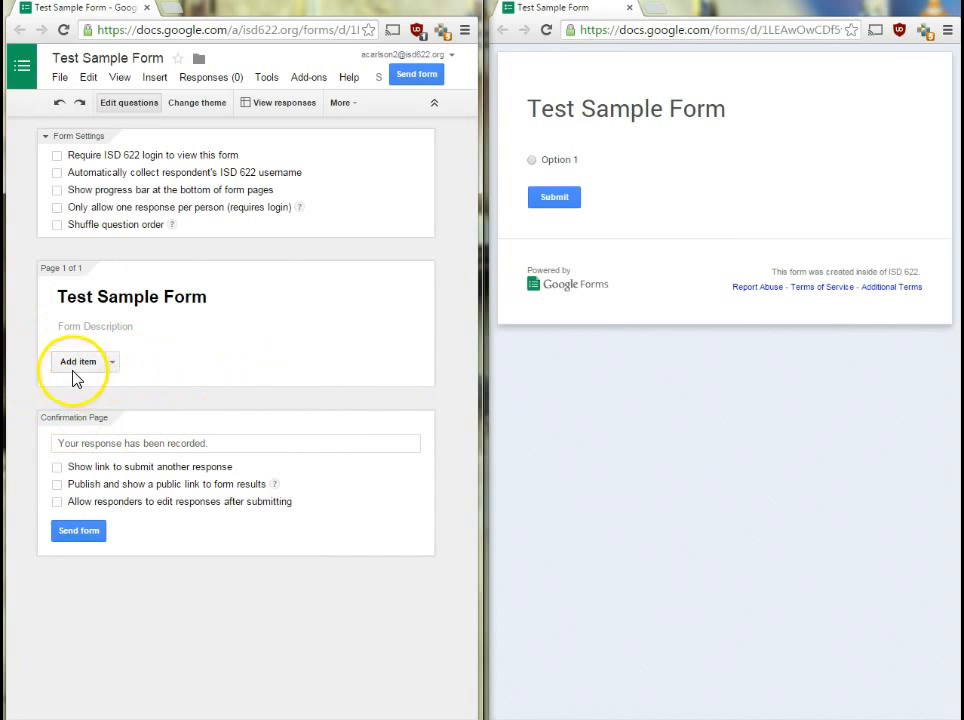
# Add a multiple-choice question titled "What is the best of the Star Wars movies?" to the form.
pyautogui.click(151, 78)
pyautogui.click(145, 80)
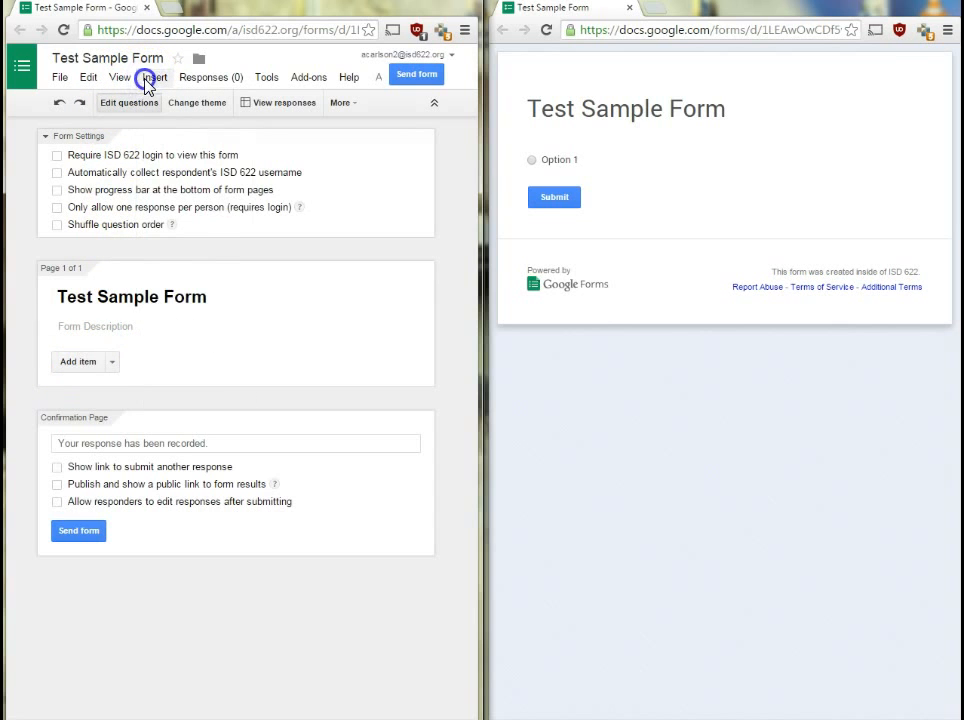
pyautogui.click(113, 362)
pyautogui.click(101, 444)
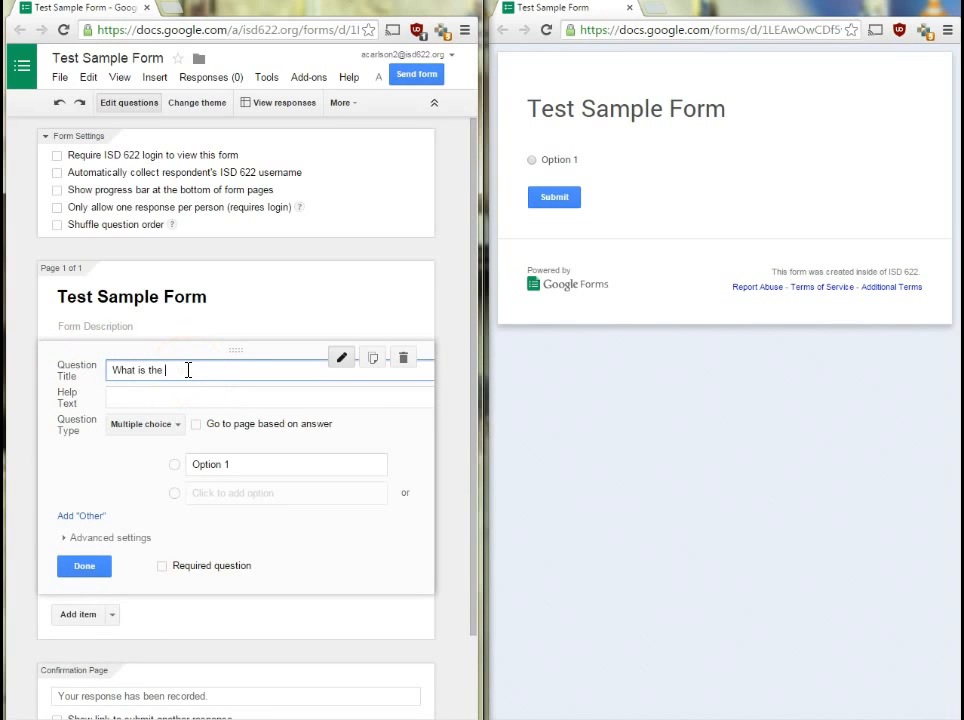
pyautogui.click(116, 369)
pyautogui.click(267, 372)
# Add the help text "Yes, I'm going to unfortunately include the prequels in here" to the question and reload the live form.
pyautogui.click(135, 400)
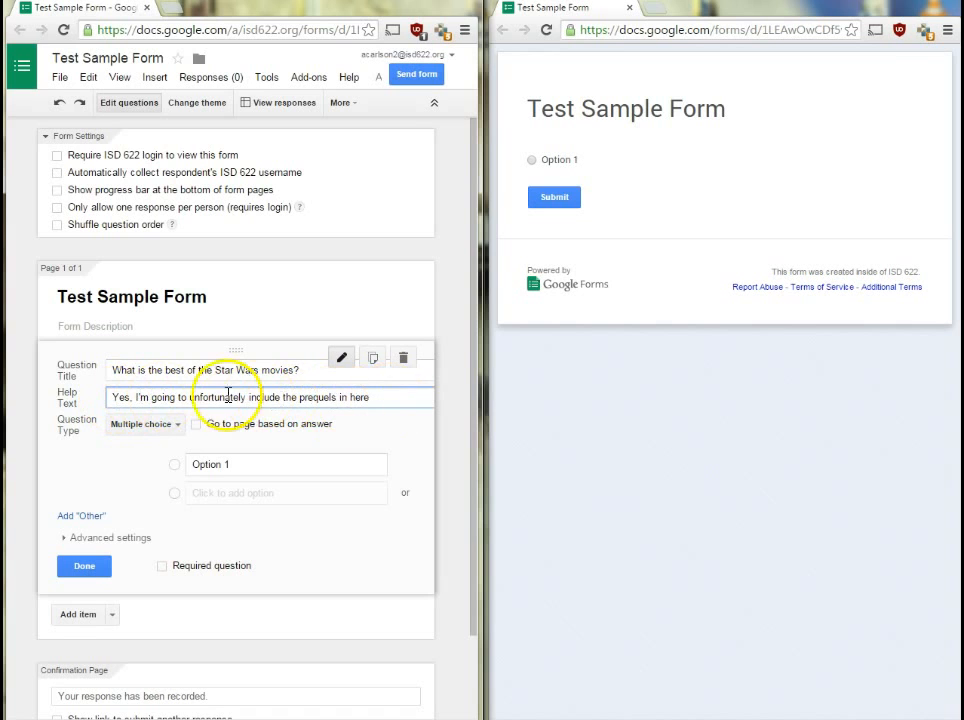
pyautogui.click(86, 469)
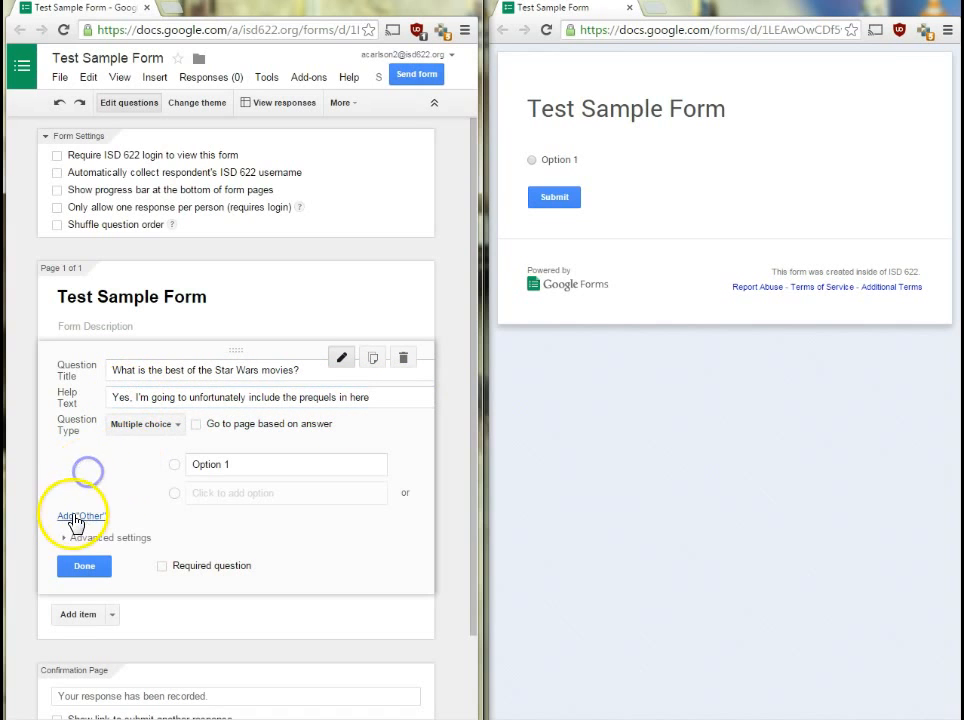
pyautogui.click(95, 570)
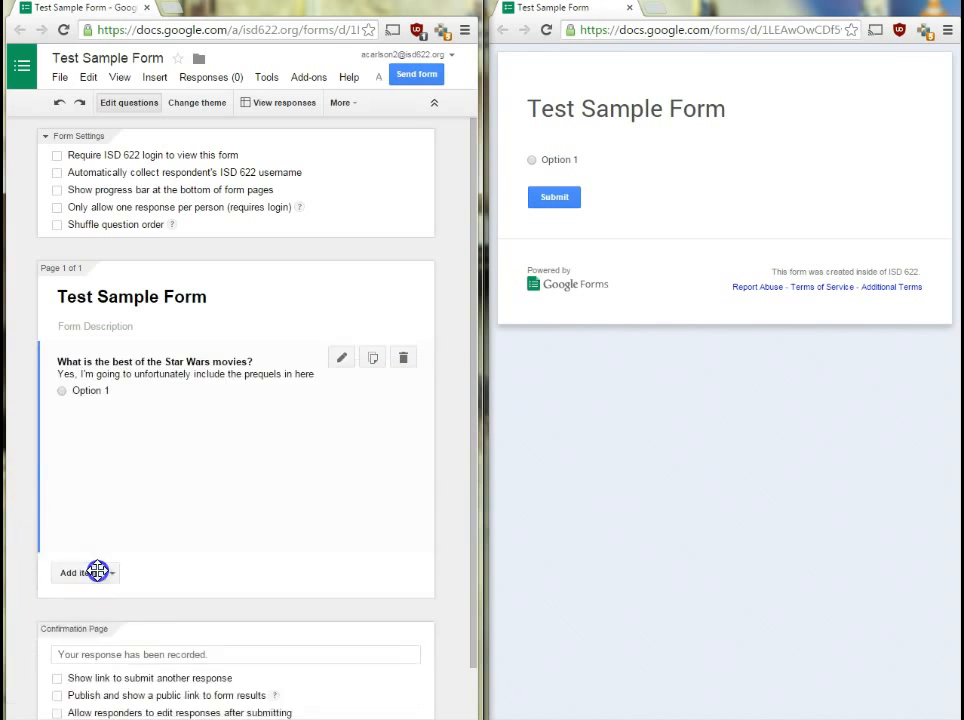
pyautogui.click(547, 30)
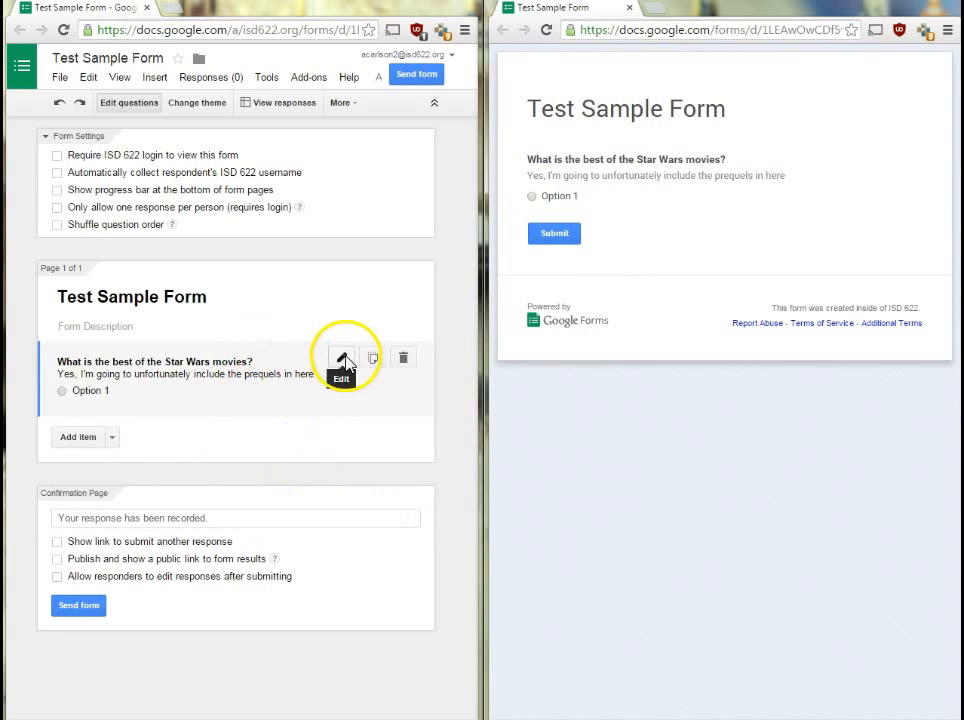
# Replace the question's Option 1 with "The Phantom Menace" and add the options "Attack of the Clones" and "Revenge of the Sith".
pyautogui.click(229, 380)
pyautogui.click(255, 464)
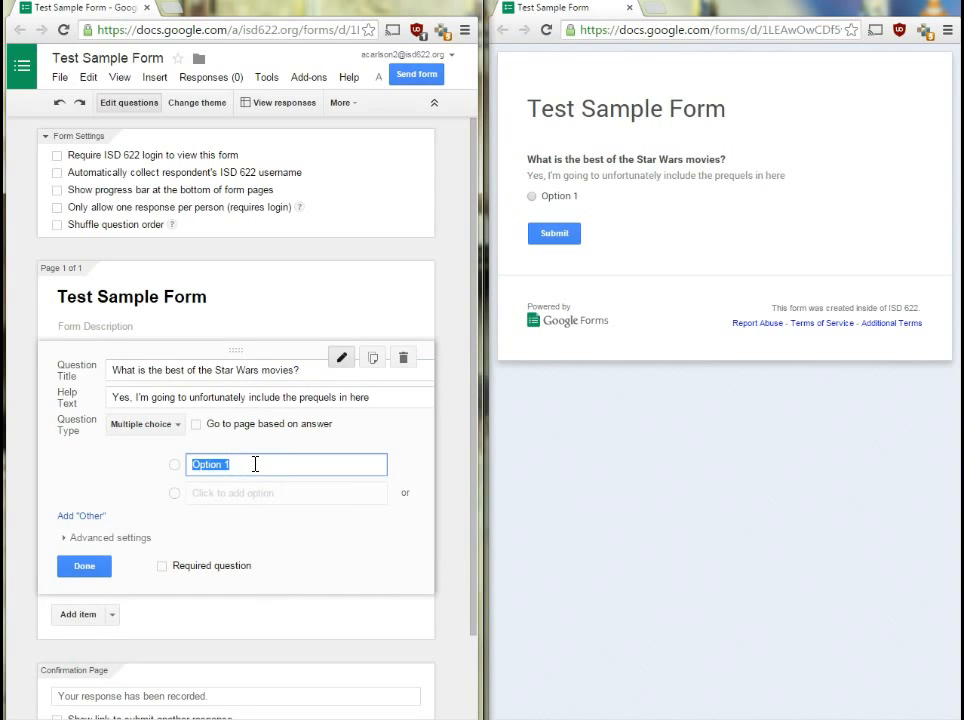
pyautogui.write('The Phantom Menace')
pyautogui.press('Tab')
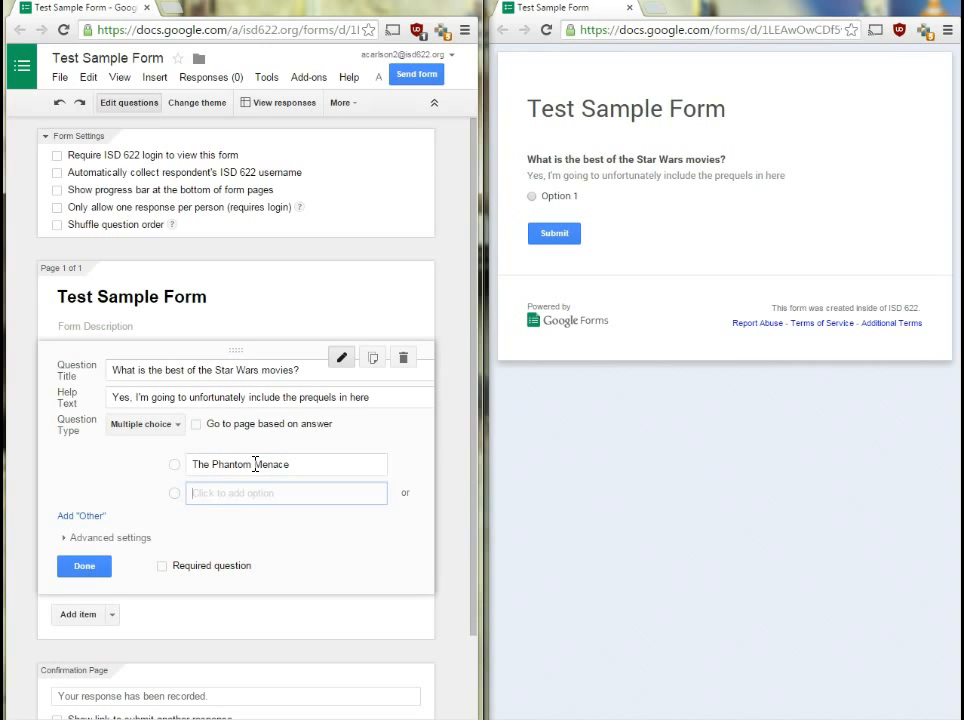
pyautogui.write('Attack of the Clones')
pyautogui.press('Tab')
pyautogui.write('Revenge of the Sith')
pyautogui.press('Tab')
# Add the answer options "A New Hope", "The Empire Strikes Back", "Return of the Jedi" and "The Force Awakens".
pyautogui.write('A ne')
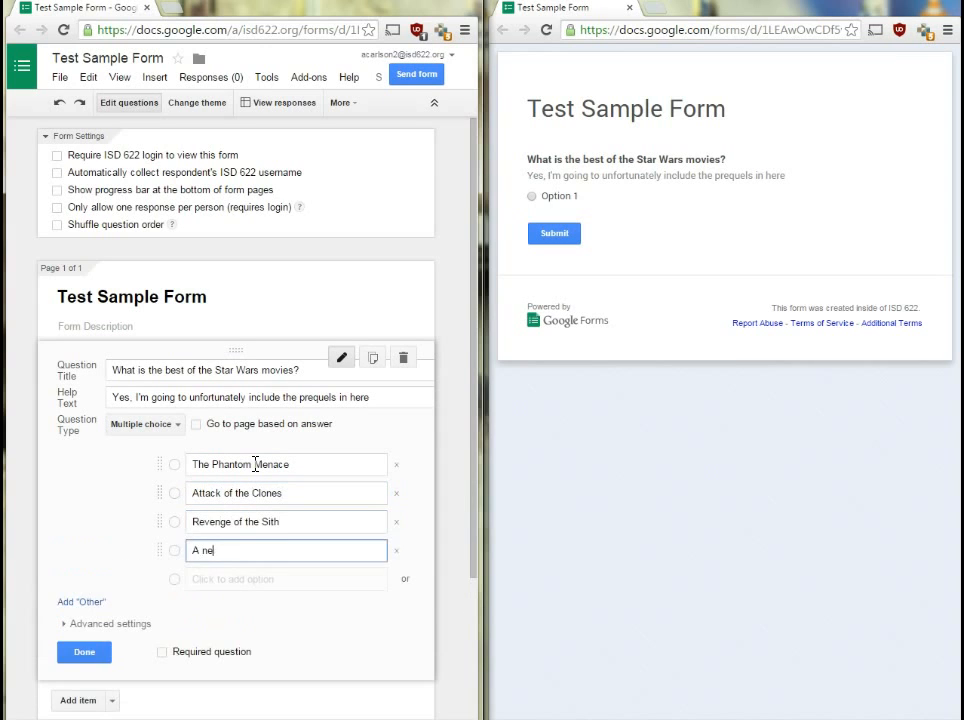
pyautogui.write('w Hope')
pyautogui.press('Tab')
pyautogui.write('The Empire Strikes Back')
pyautogui.press('Tab')
pyautogui.write('Return of the Jedi')
pyautogui.press('Tab')
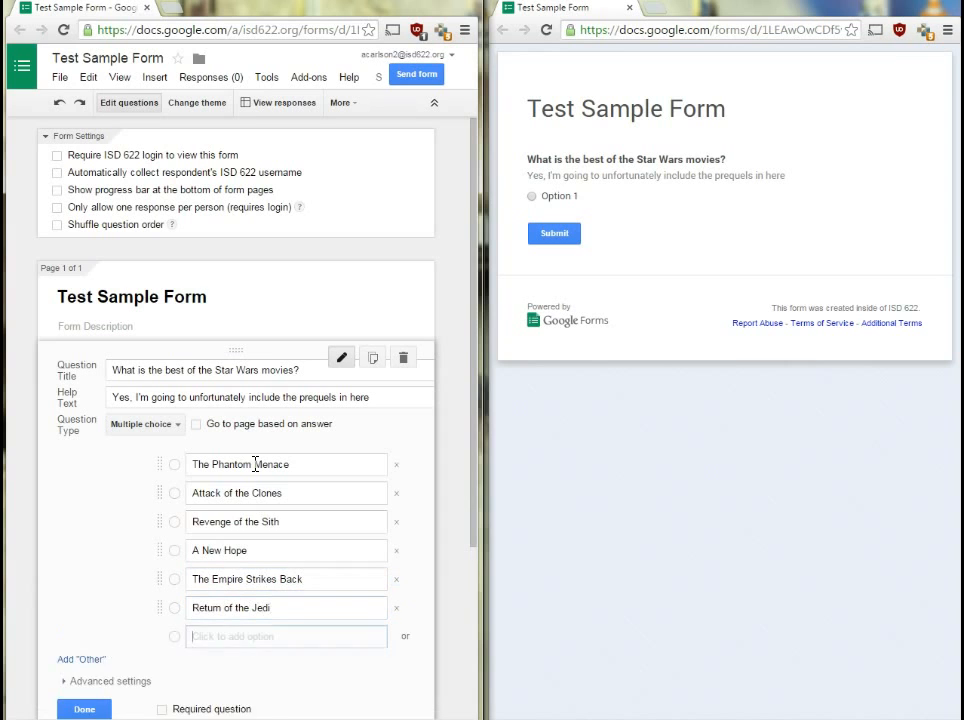
pyautogui.write('The Force Awakens')
pyautogui.click(22, 488)
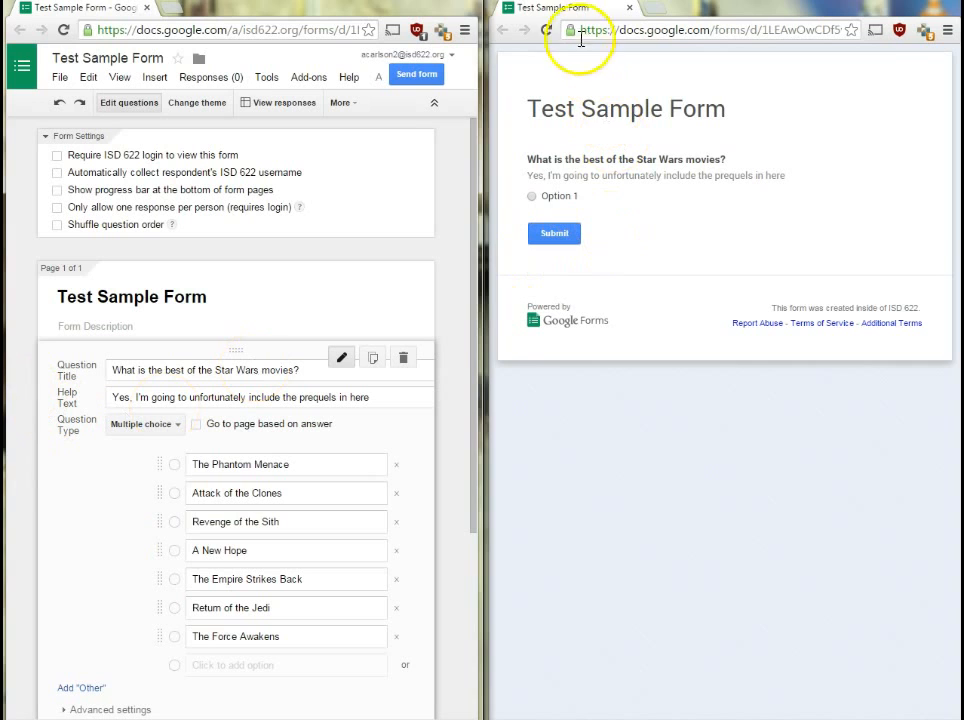
# Reload the live form and try selecting different movie answers.
pyautogui.click(546, 30)
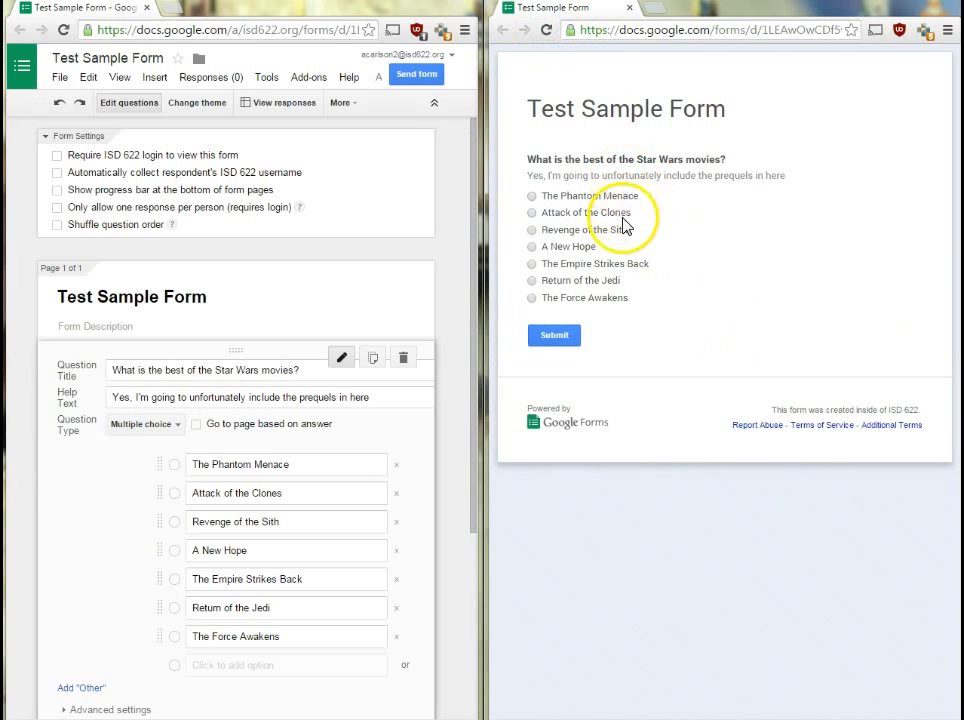
pyautogui.click(549, 196)
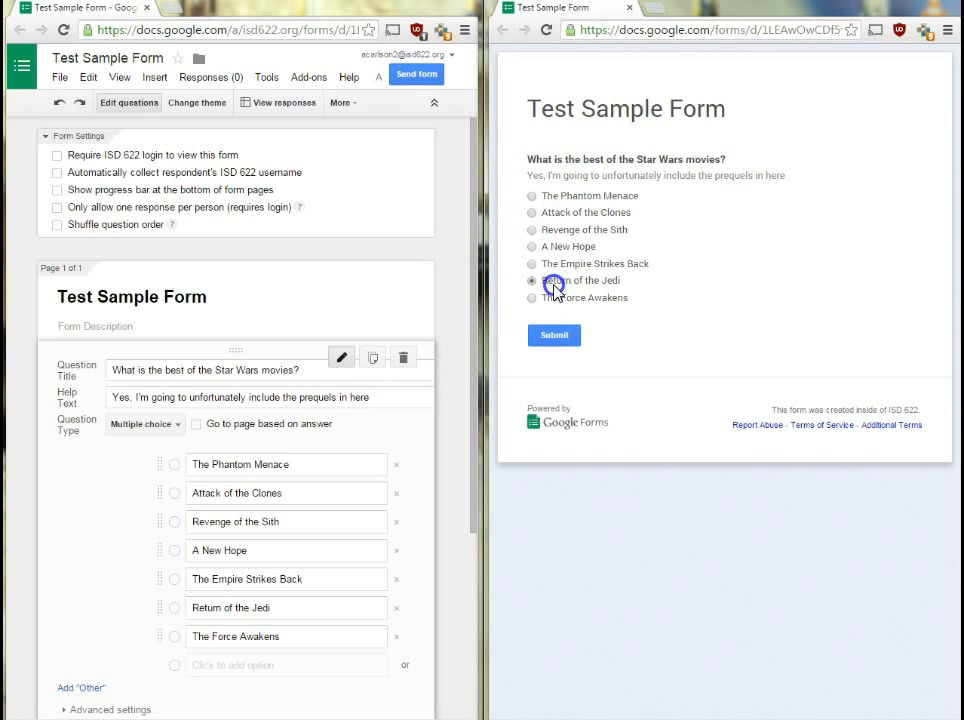
# Duplicate the finished Star Wars multiple-choice question and reload the live form, discarding the pending answer.
pyautogui.scroll(-1, 33, 565)
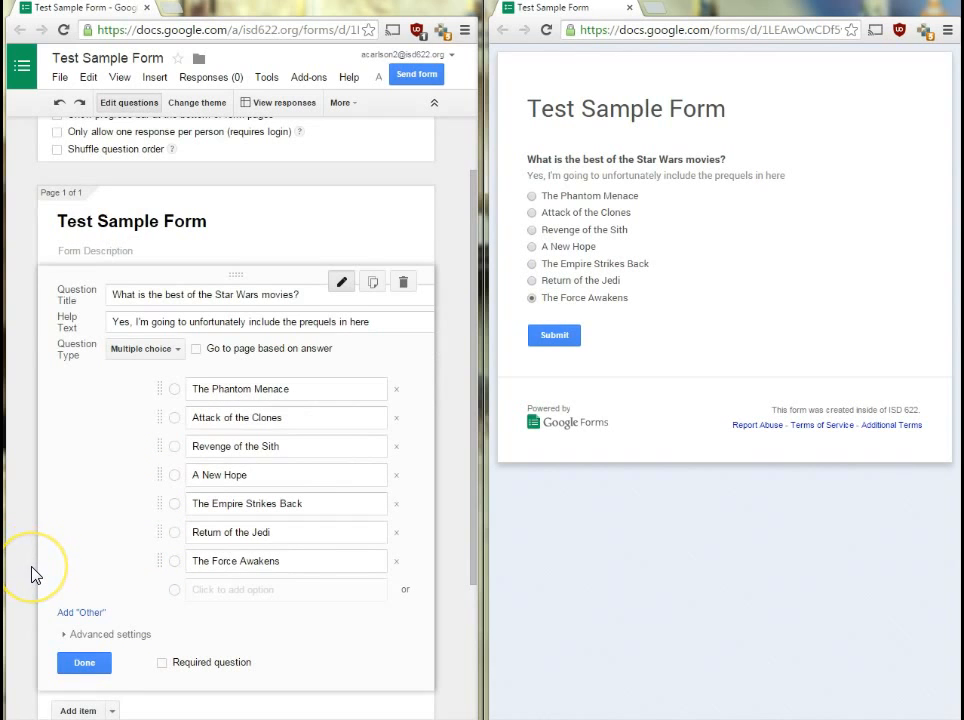
pyautogui.click(78, 678)
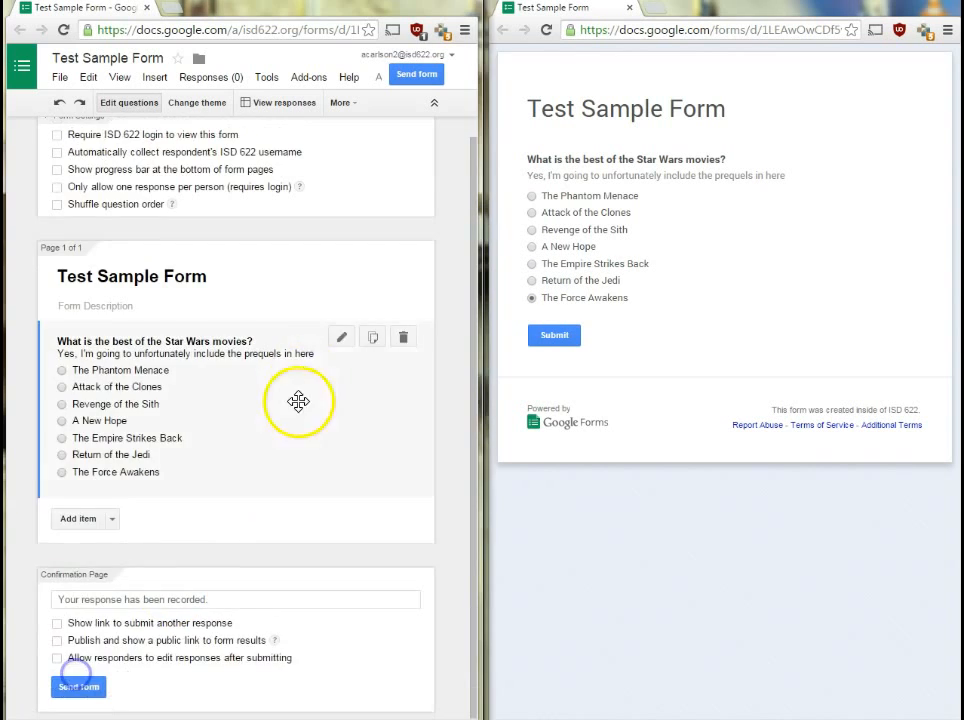
pyautogui.click(376, 340)
pyautogui.scroll(-5, 116, 525)
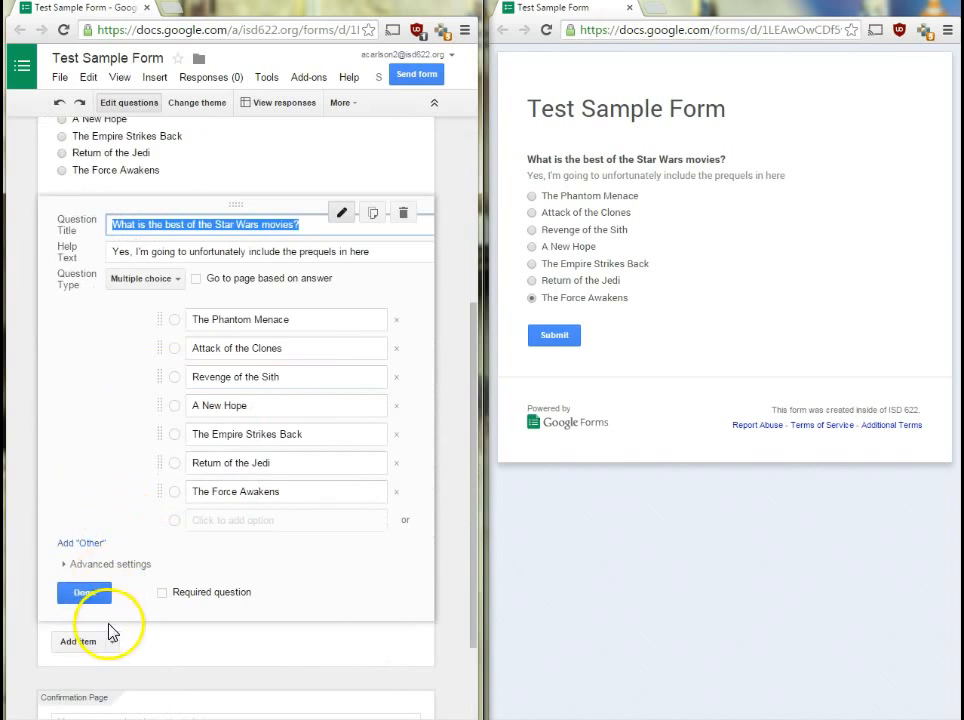
pyautogui.click(89, 594)
pyautogui.click(546, 30)
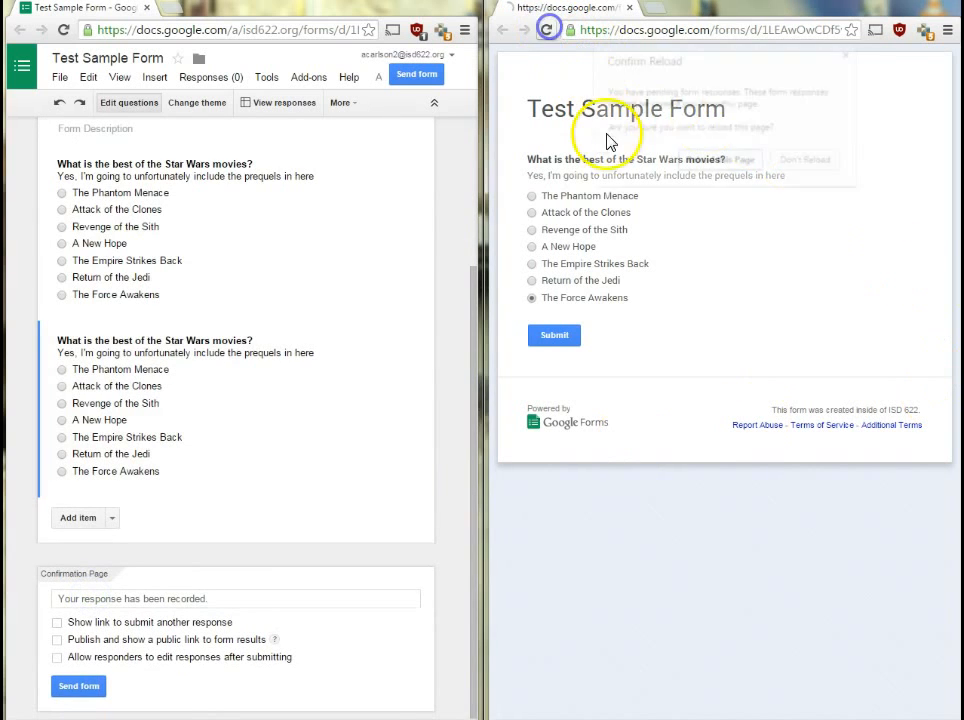
pyautogui.click(719, 161)
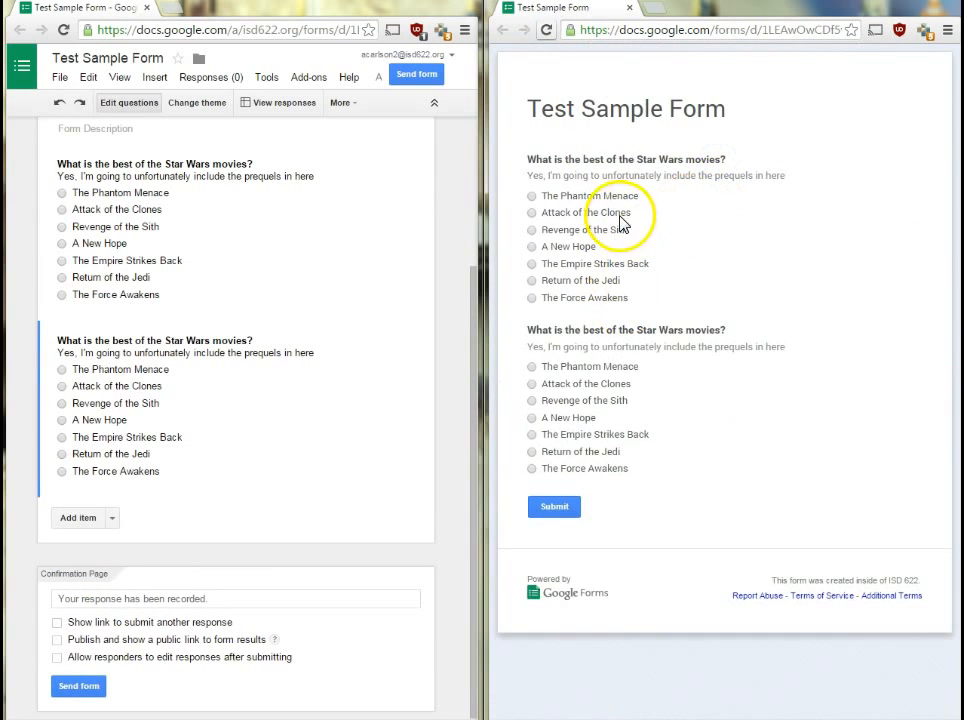
# Change the second Star Wars question's type to "Choose from a list" and finish editing it.
pyautogui.moveTo(219, 469)
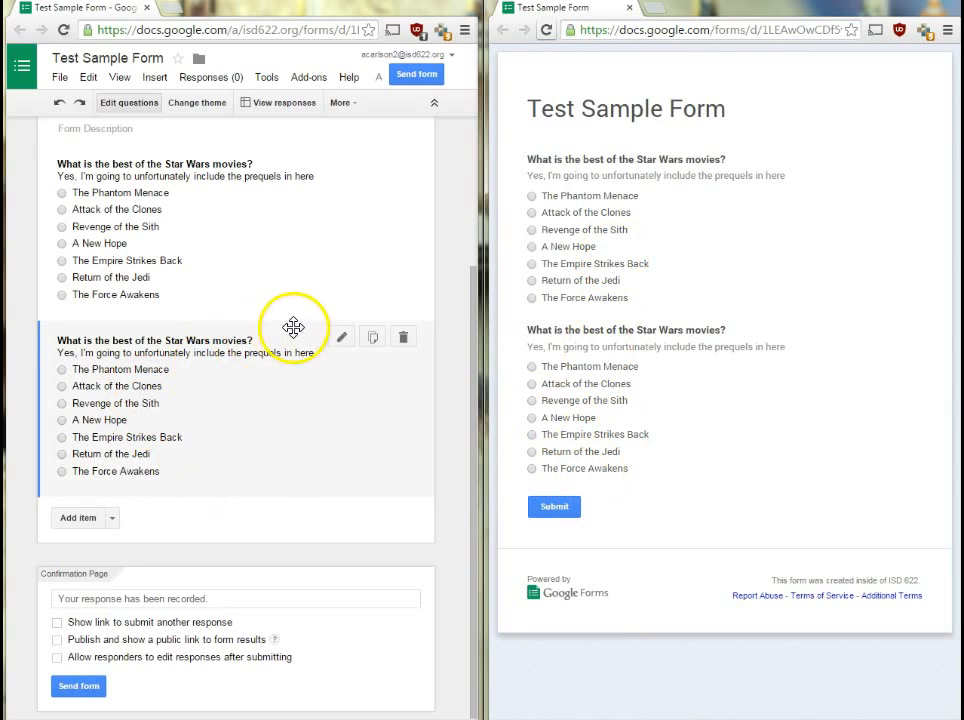
pyautogui.click(342, 340)
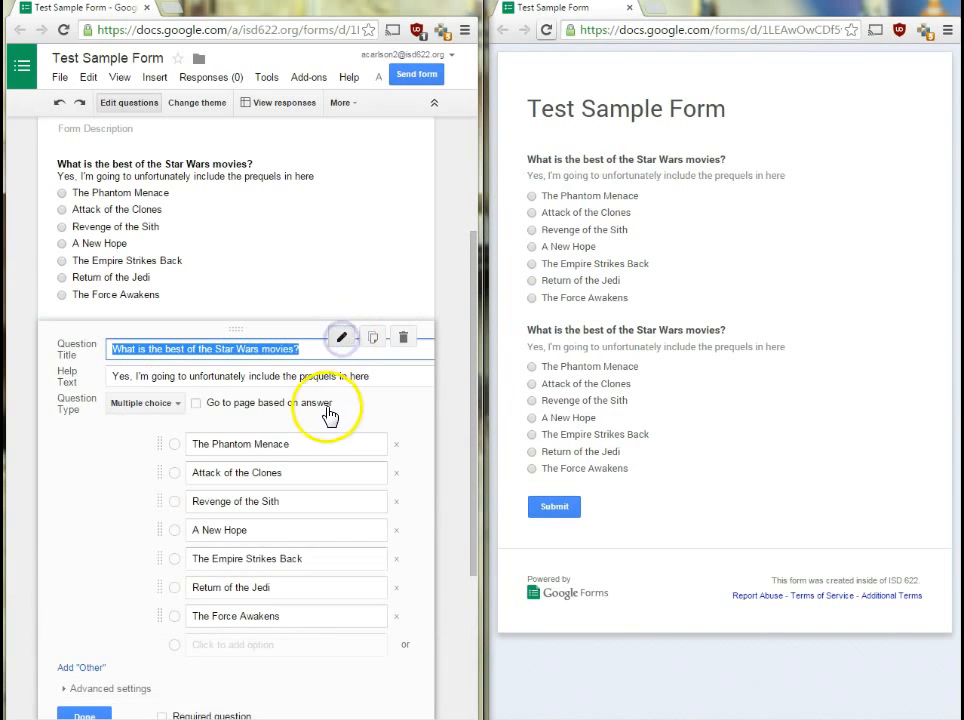
pyautogui.click(178, 405)
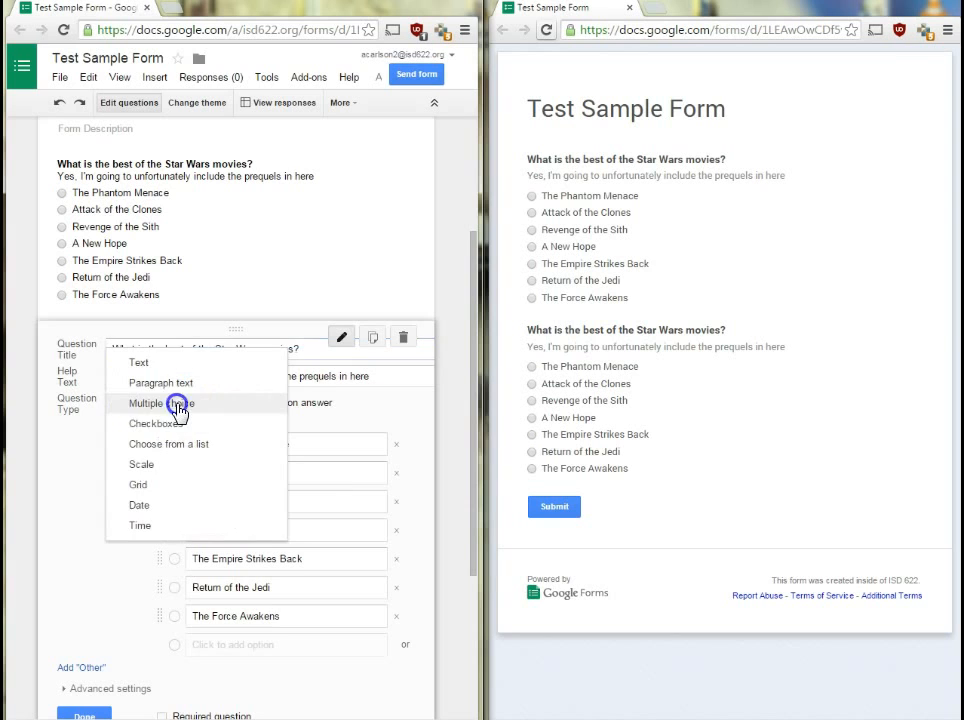
pyautogui.click(179, 453)
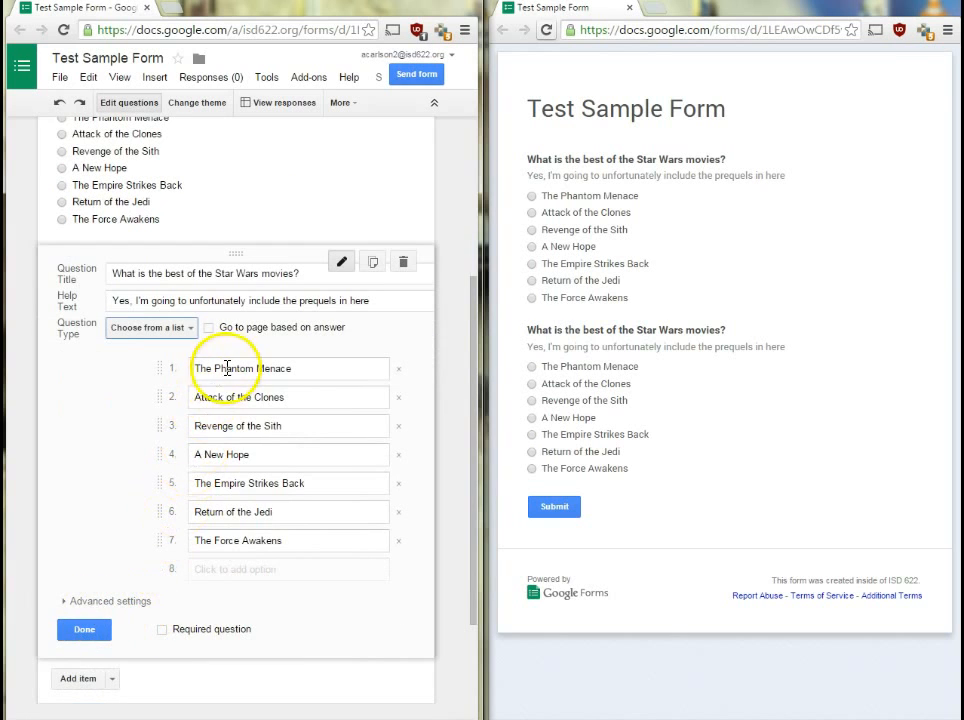
pyautogui.click(82, 629)
# Reload the live form and expand the second question's list of movies.
pyautogui.click(546, 30)
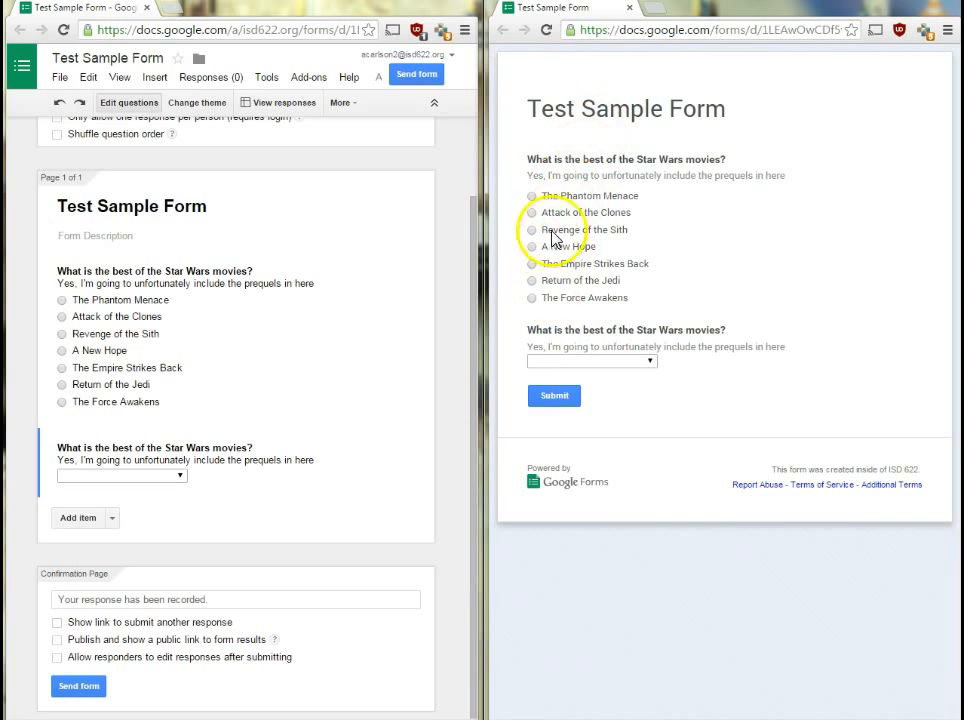
pyautogui.click(651, 366)
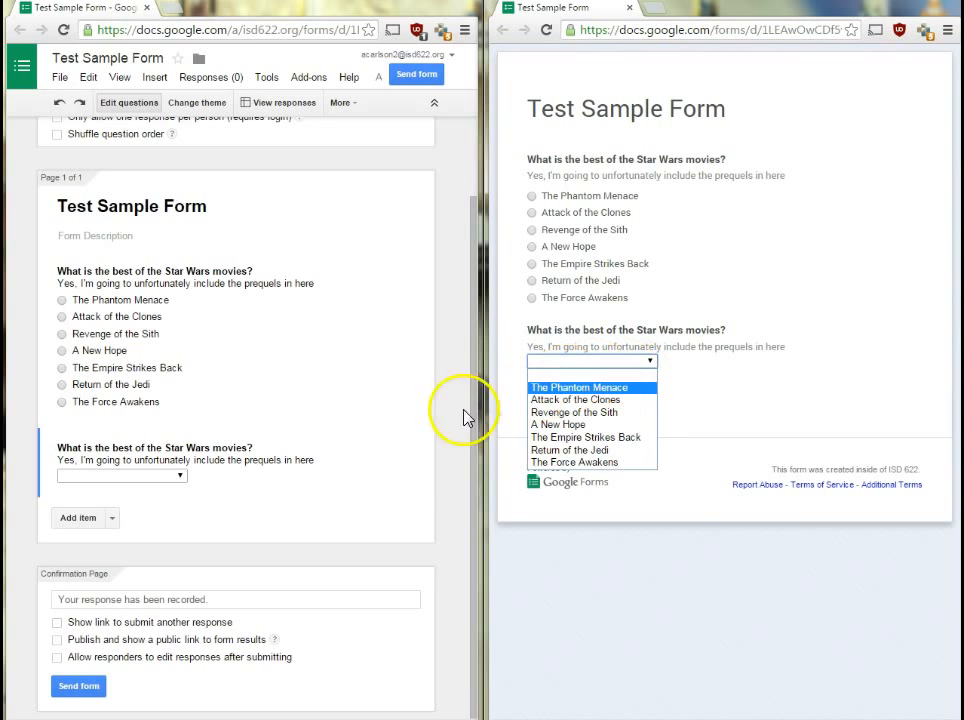
pyautogui.click(296, 470)
pyautogui.scroll(-1, 300, 456)
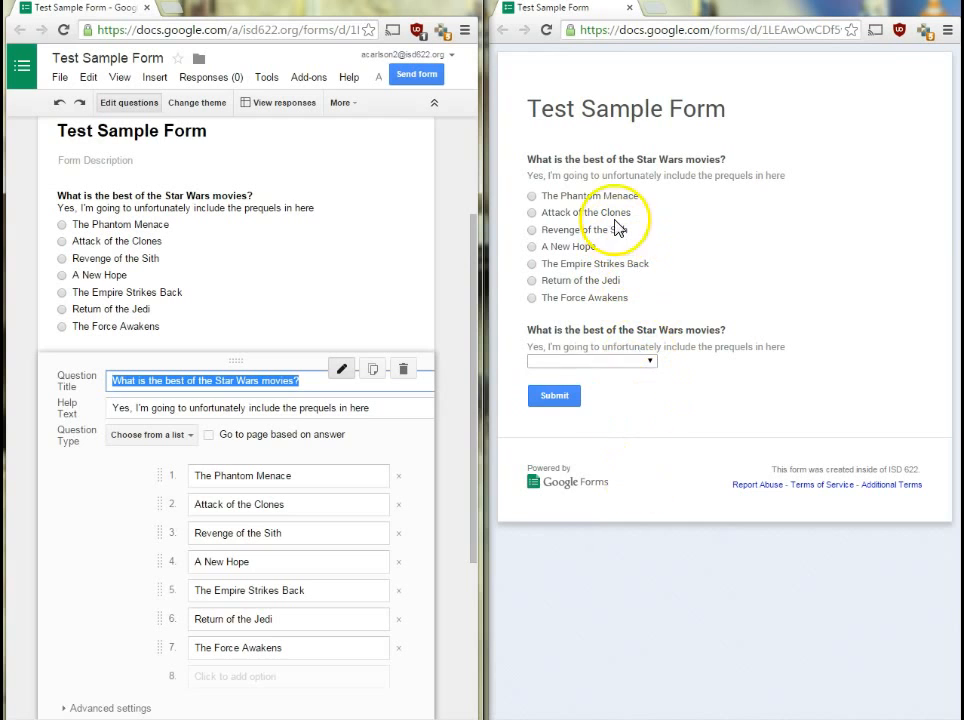
pyautogui.scroll(-1, 97, 708)
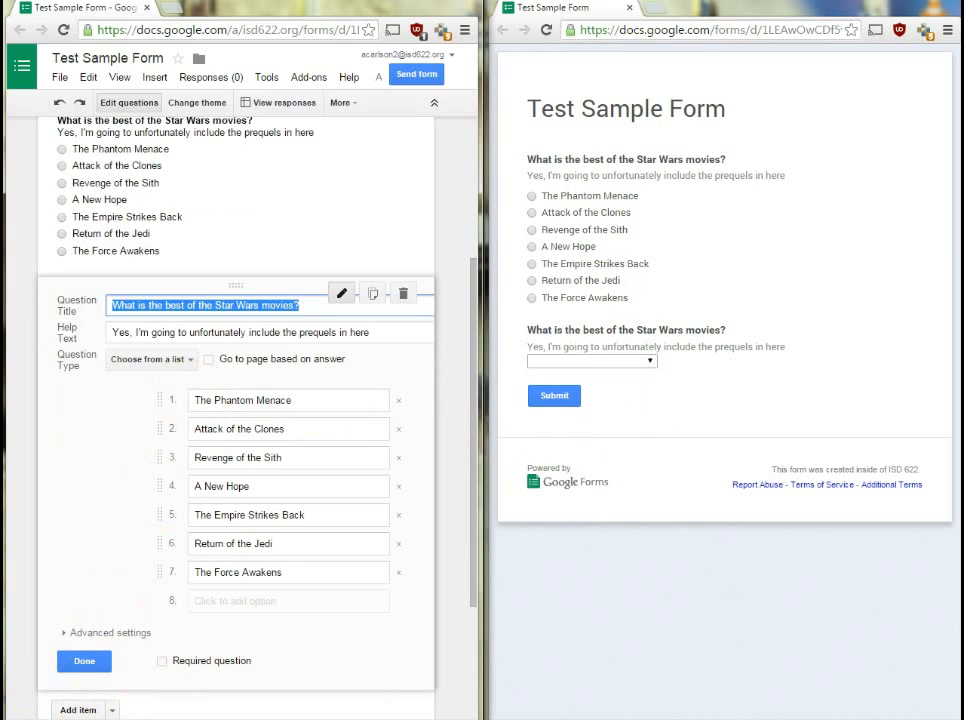
pyautogui.click(99, 673)
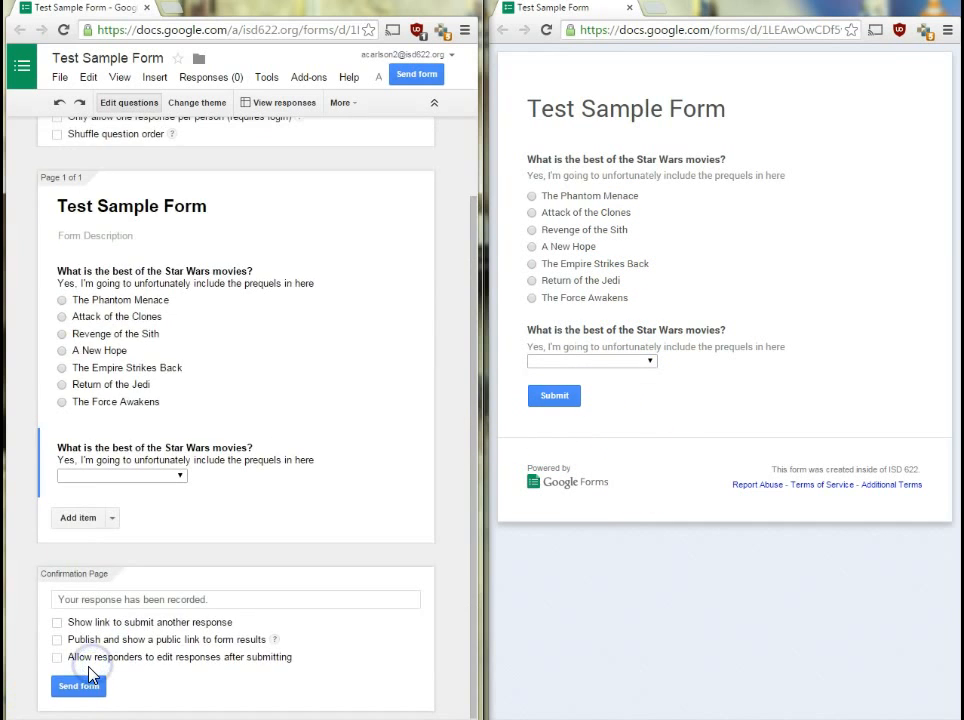
pyautogui.click(90, 665)
# Duplicate the "Choose from a list" question and title the copy "What are your favorite Star Wars movies?".
pyautogui.click(372, 448)
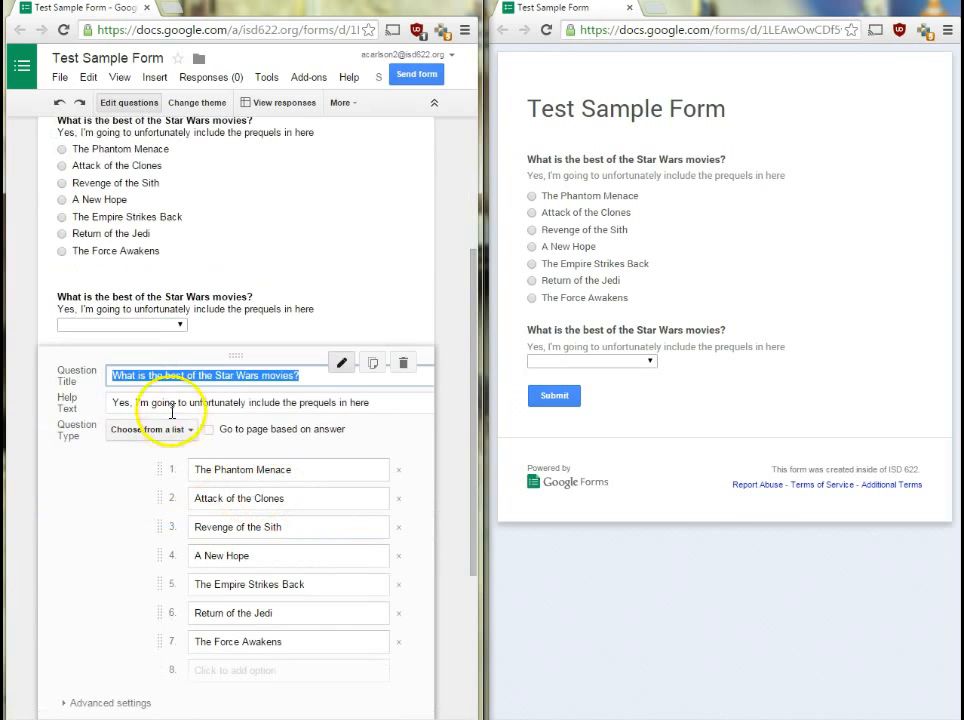
pyautogui.click(170, 373)
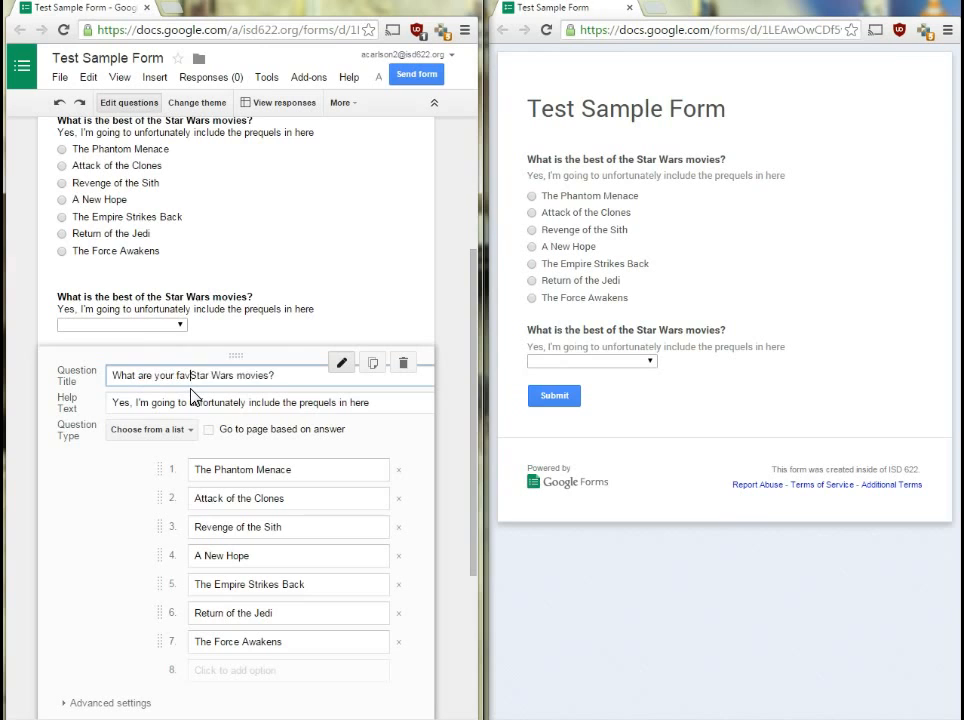
pyautogui.click(20, 357)
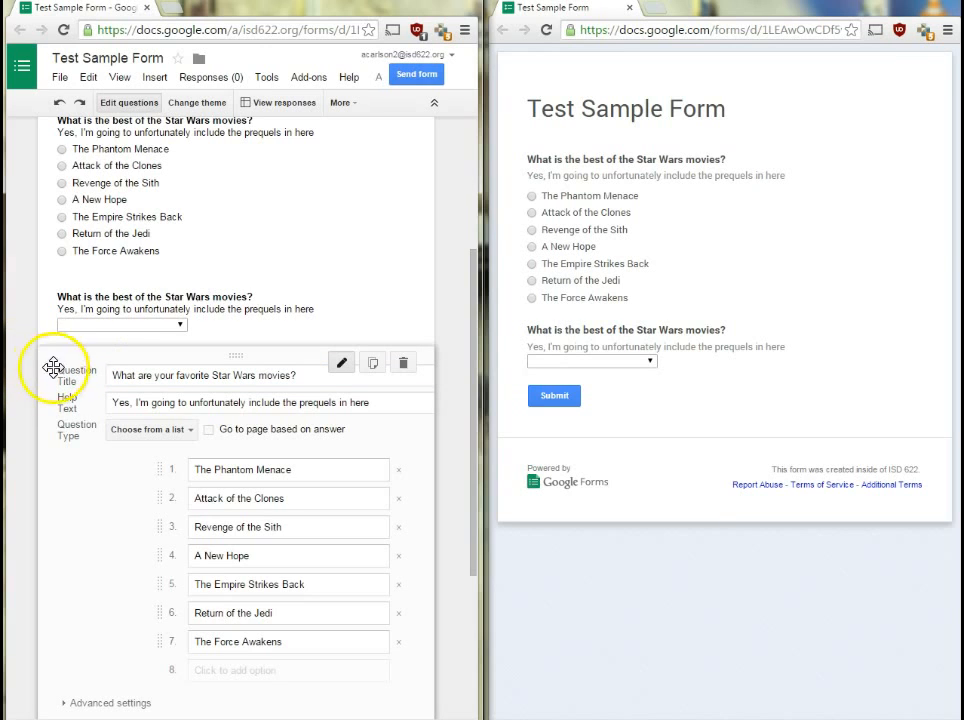
# Set the favorite movies question's type to Checkboxes and finish editing it.
pyautogui.click(192, 437)
pyautogui.click(187, 408)
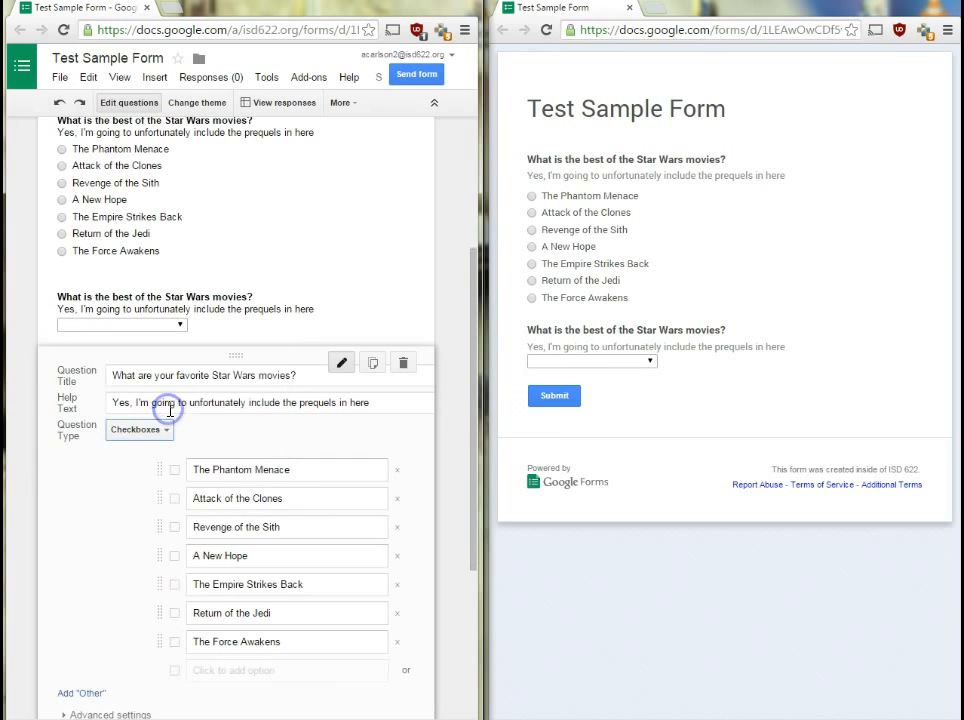
pyautogui.scroll(-2, 65, 426)
pyautogui.click(80, 670)
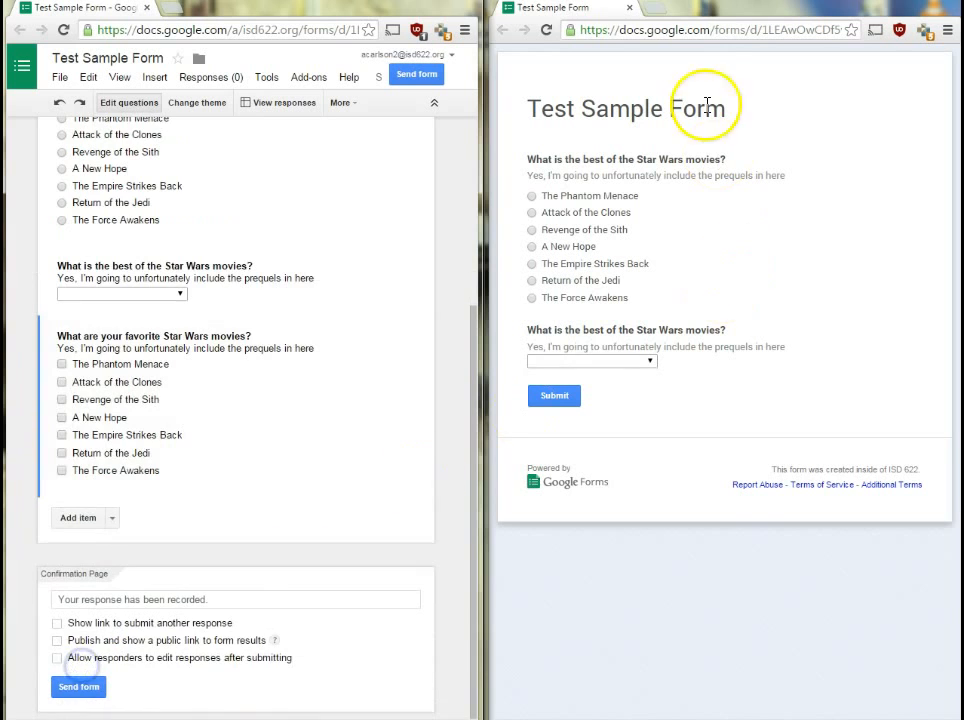
# Reload the live form and try ticking several movies, including Revenge of the Sith and The Empire Strikes Back, in the checkbox question.
pyautogui.click(546, 30)
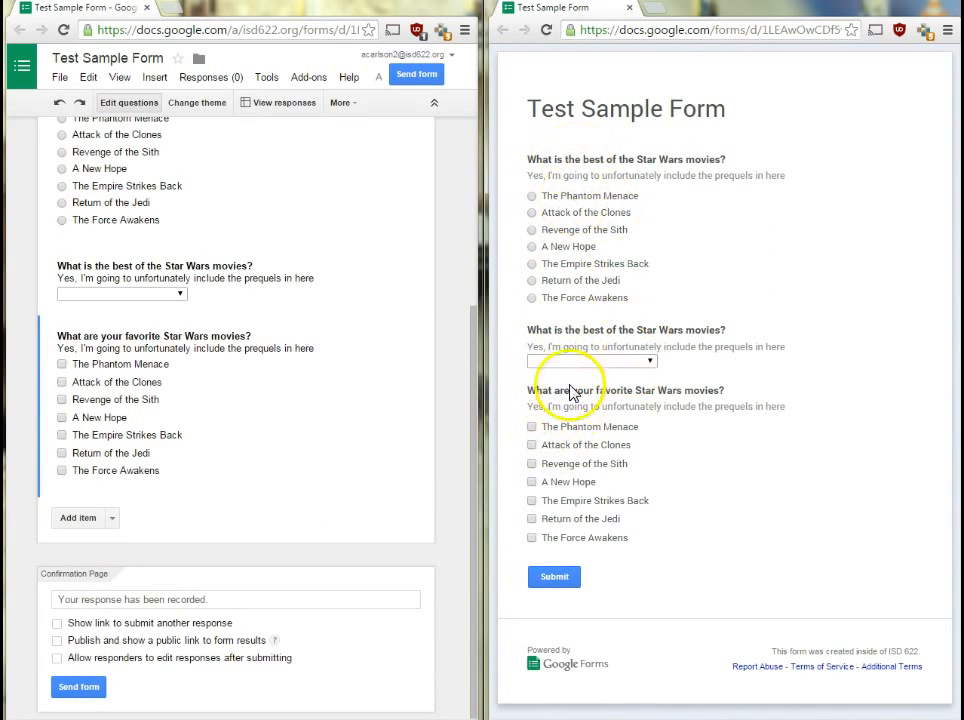
pyautogui.click(533, 427)
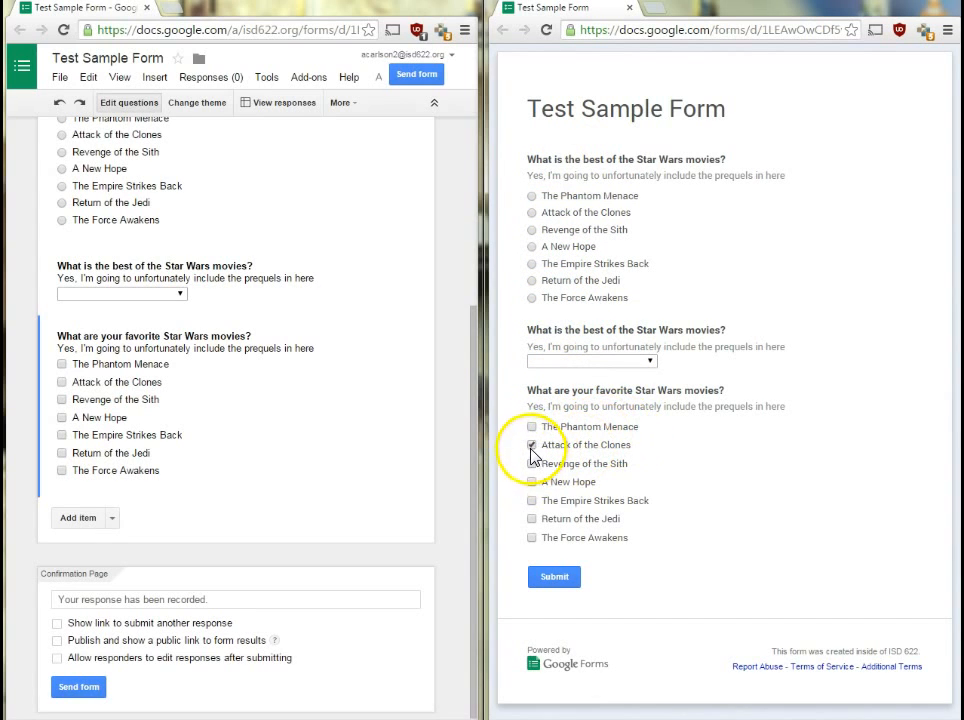
pyautogui.click(532, 481)
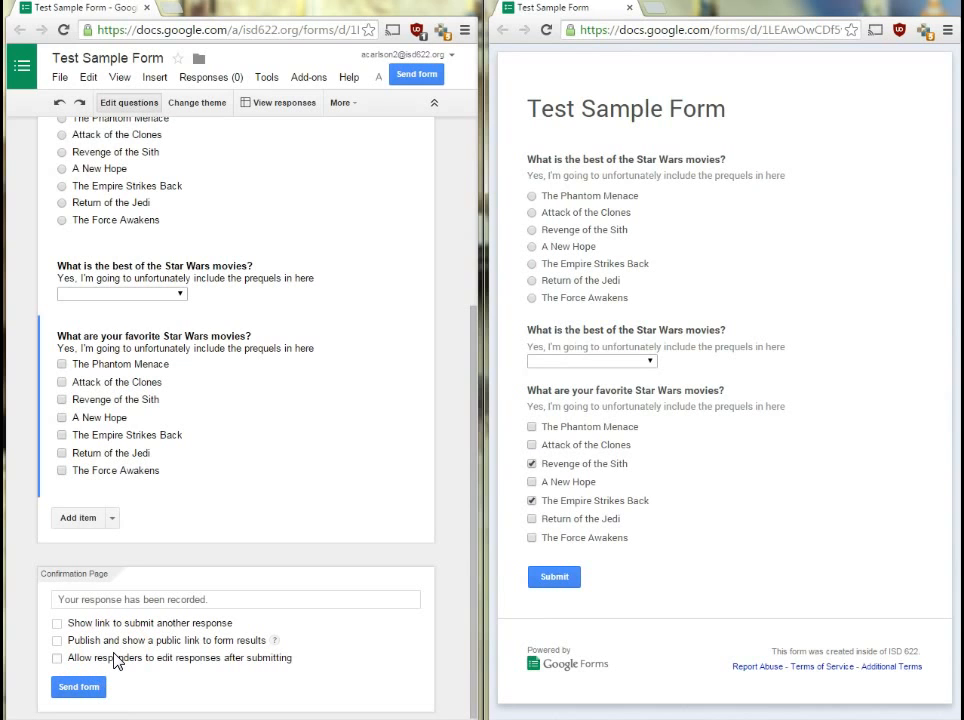
# Add a Text question titled "Who is your favorite character from Star Wars?" and finish editing it.
pyautogui.click(110, 517)
pyautogui.click(86, 560)
pyautogui.write('Who is your favorite character from Star Wars?')
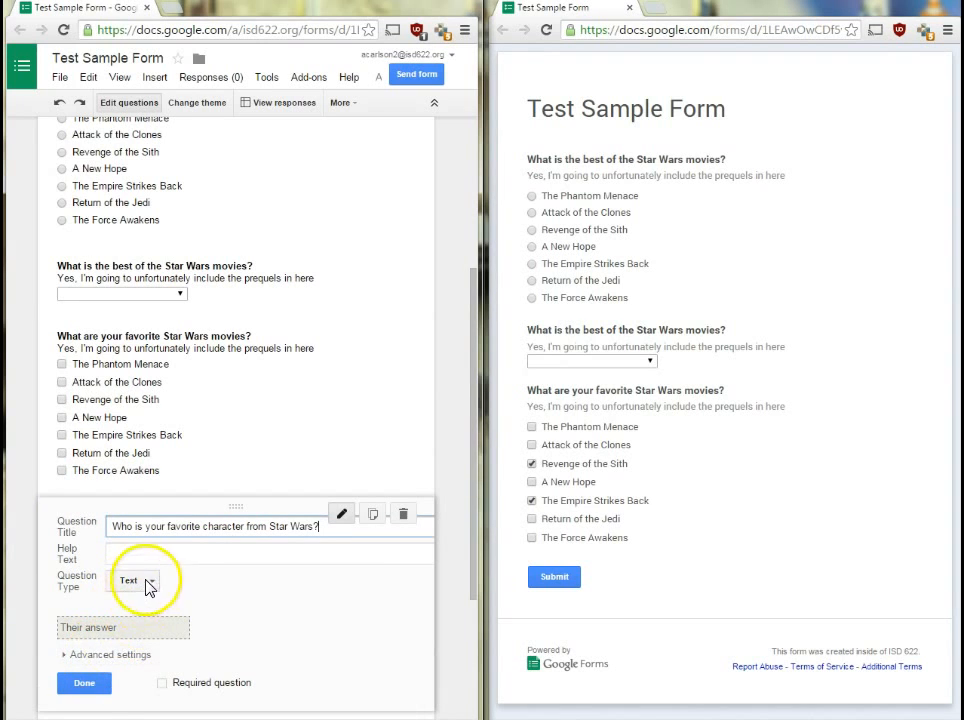
pyautogui.click(85, 684)
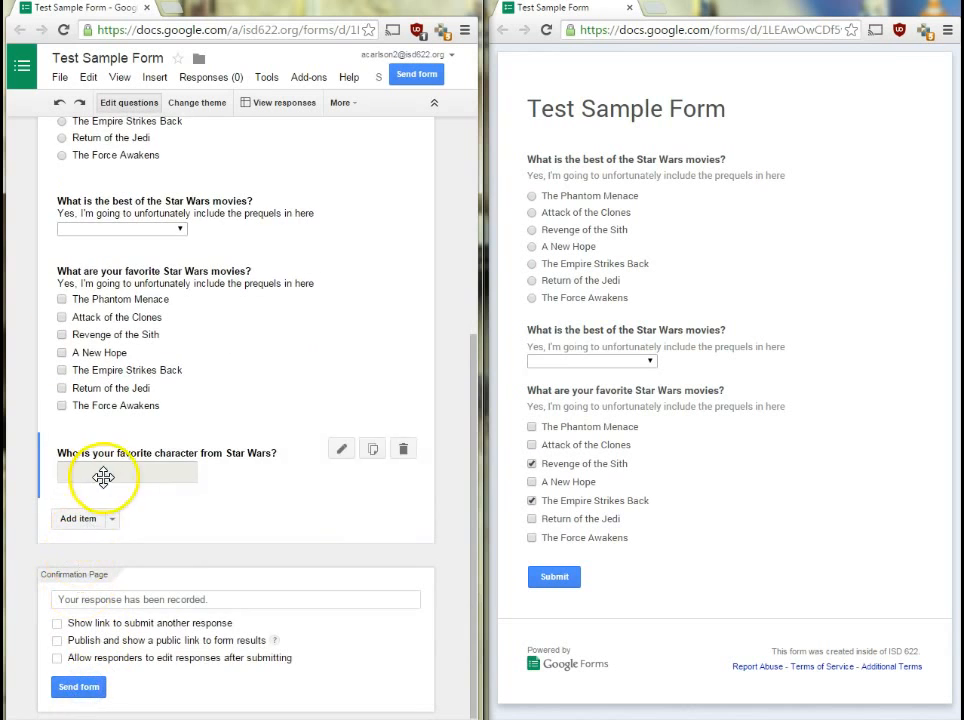
# Reload the live form and try the answer "Yoda" in the favorite character question.
pyautogui.click(548, 30)
pyautogui.click(721, 155)
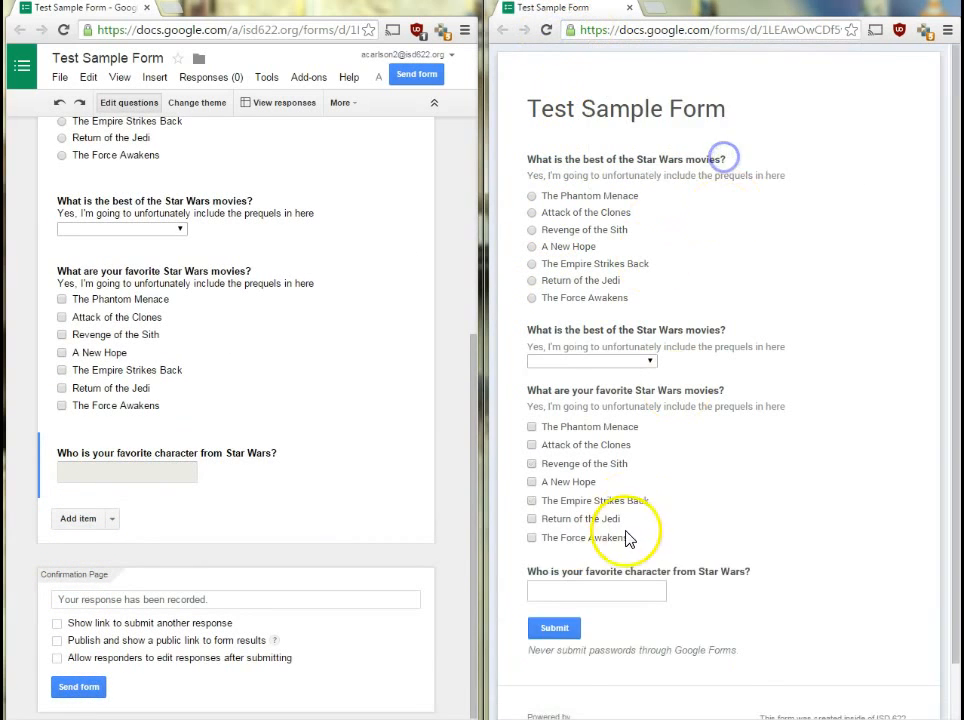
pyautogui.scroll(-1, 620, 530)
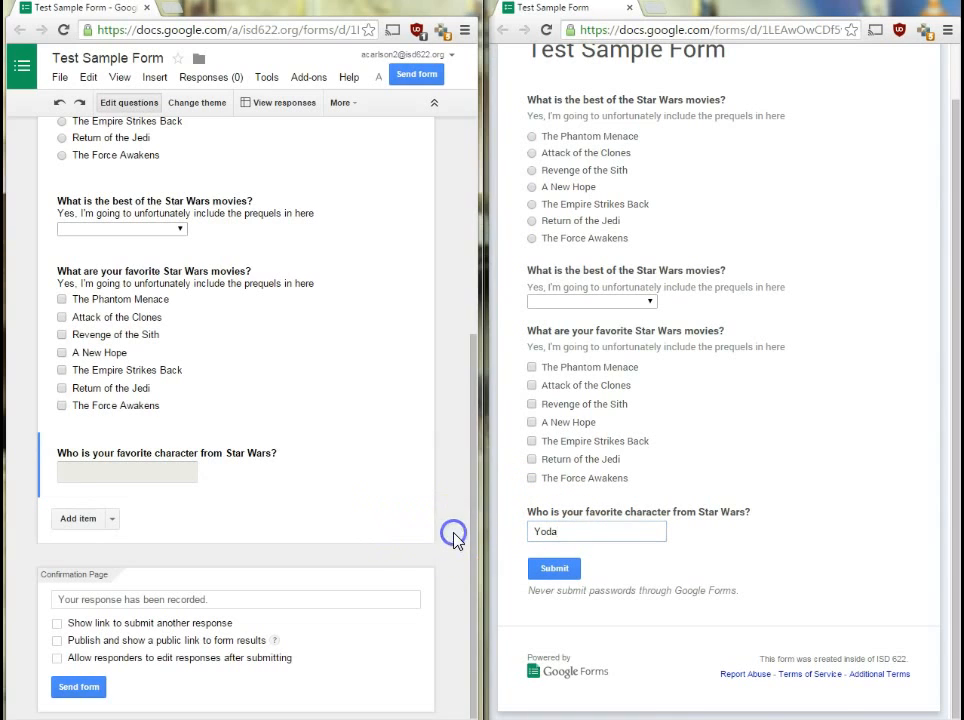
pyautogui.moveTo(596, 533); pyautogui.dragTo(525, 535)
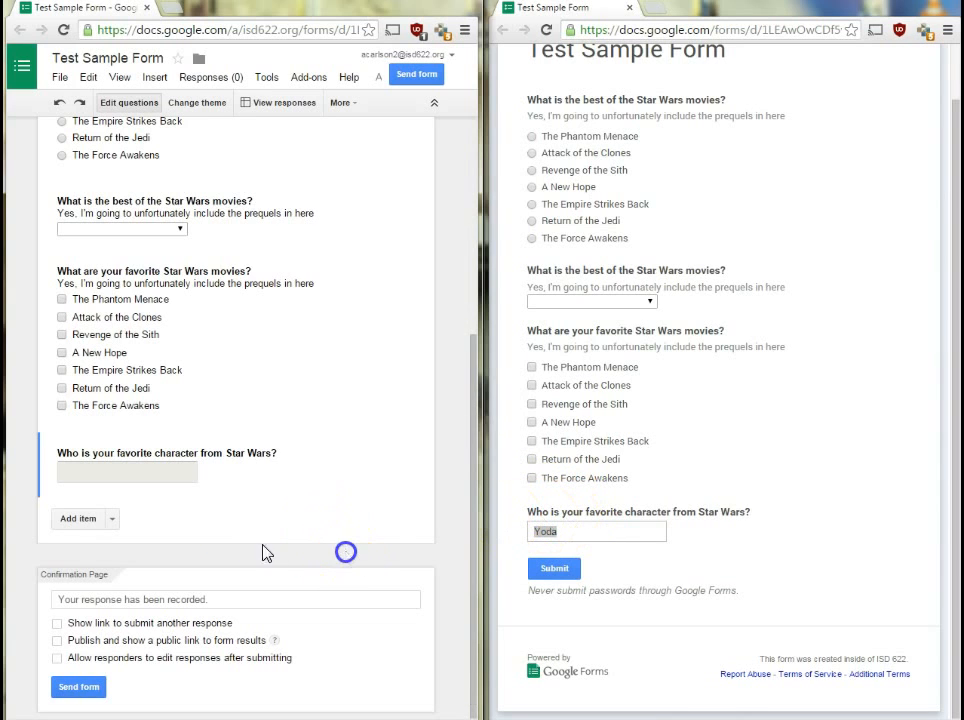
# Change the favorite character question's type to Paragraph text and finish editing it.
pyautogui.click(339, 449)
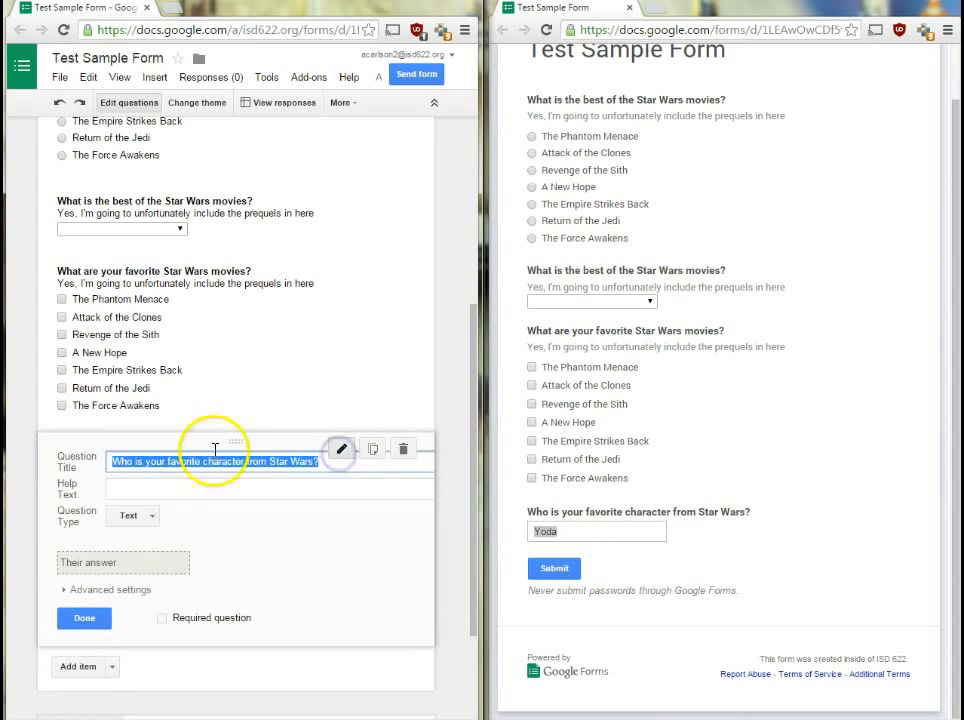
pyautogui.click(155, 518)
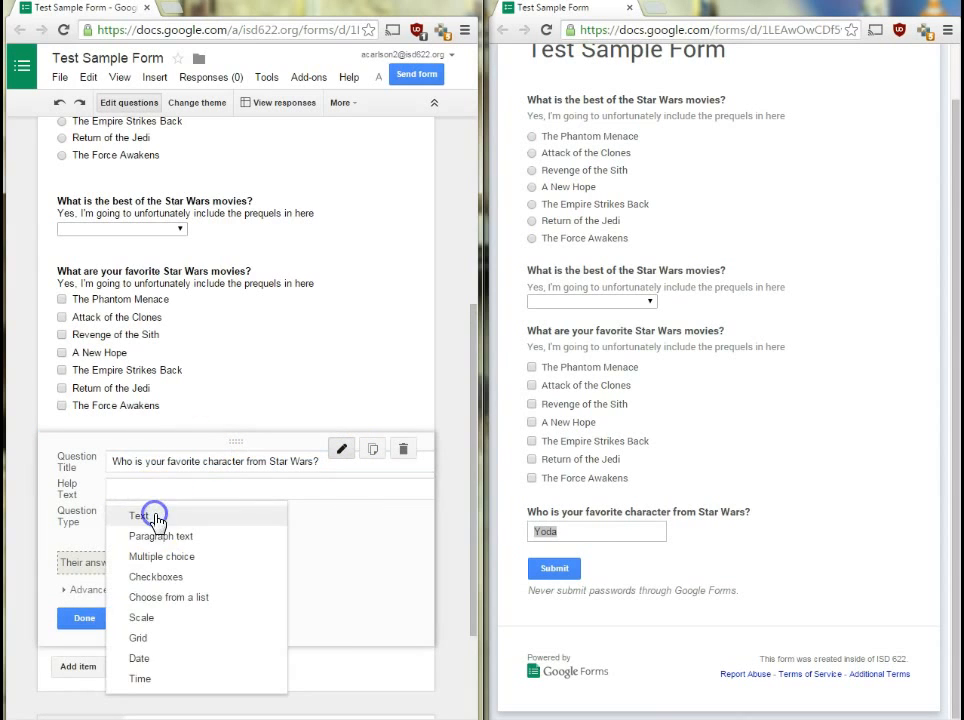
pyautogui.click(160, 536)
pyautogui.click(84, 668)
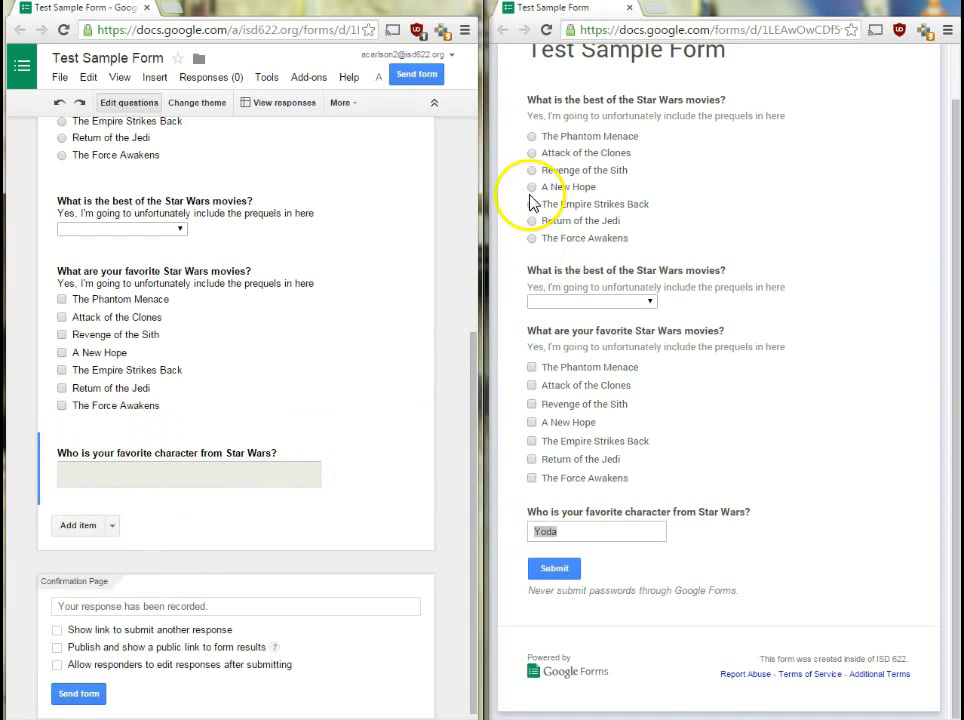
# Reload the live form and place the cursor in the favorite character question's answer box.
pyautogui.click(546, 29)
pyautogui.click(720, 161)
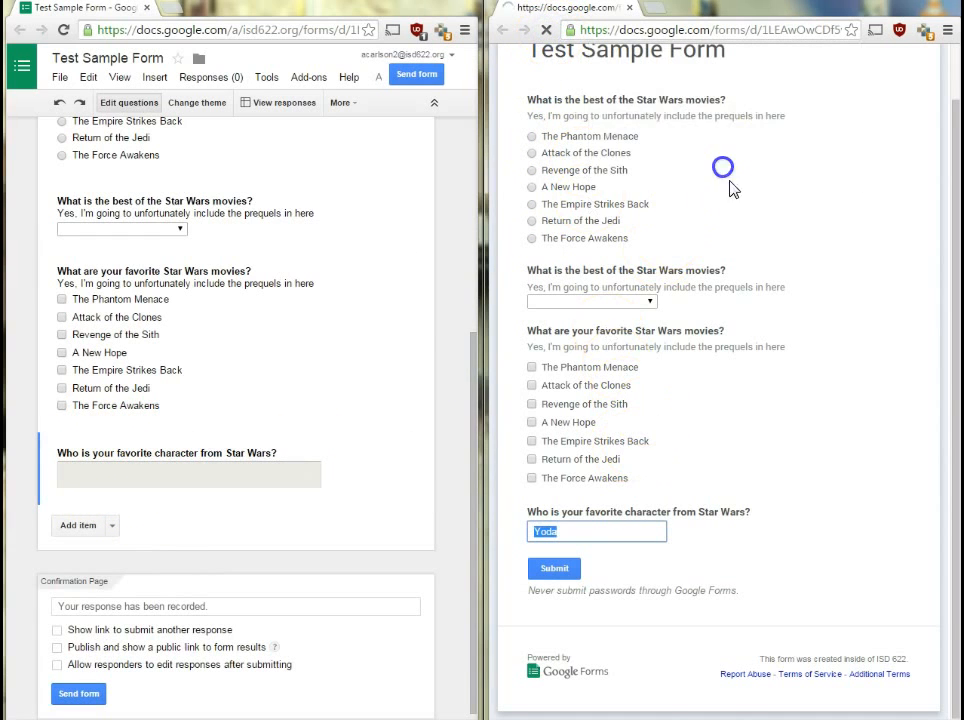
pyautogui.click(632, 530)
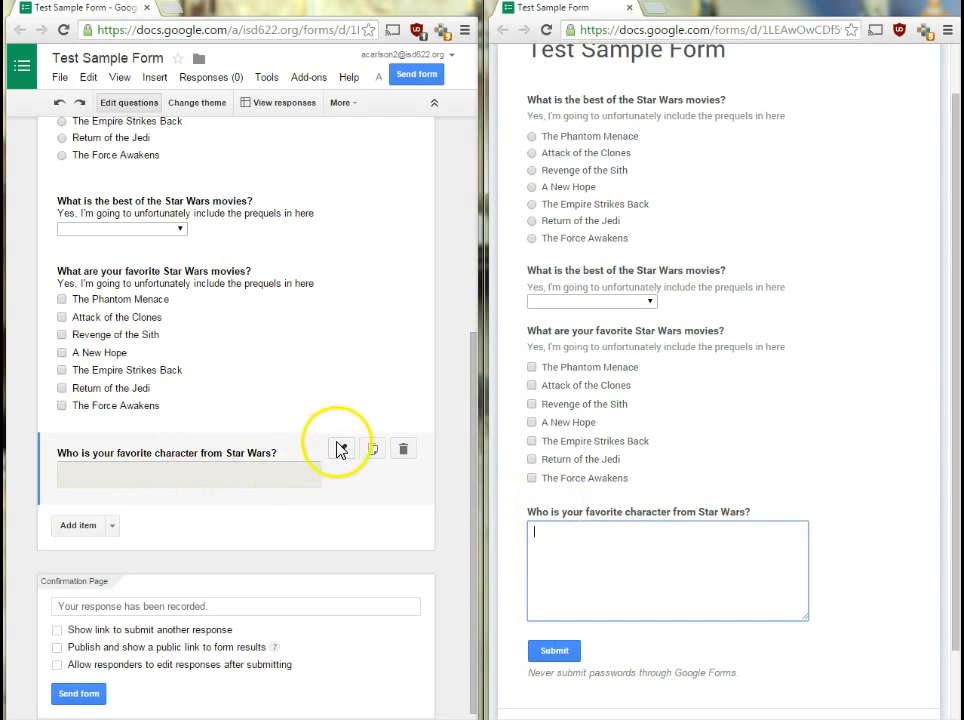
# Add the help text "Original Trilogy only, please." to the favorite character question and finish editing it.
pyautogui.click(340, 444)
pyautogui.click(272, 491)
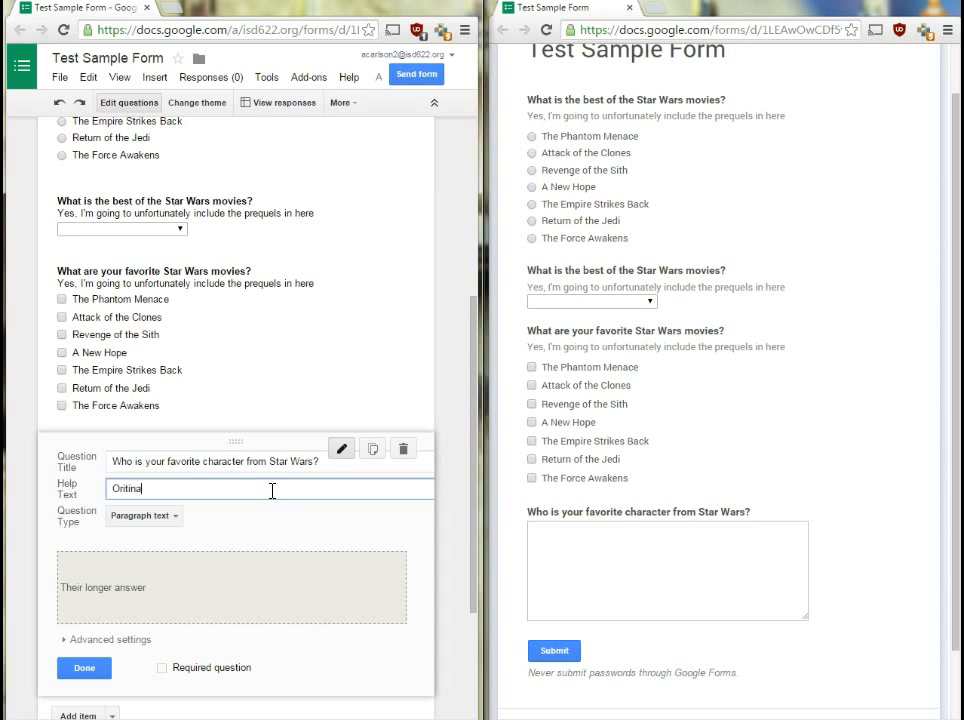
pyautogui.press('Return')
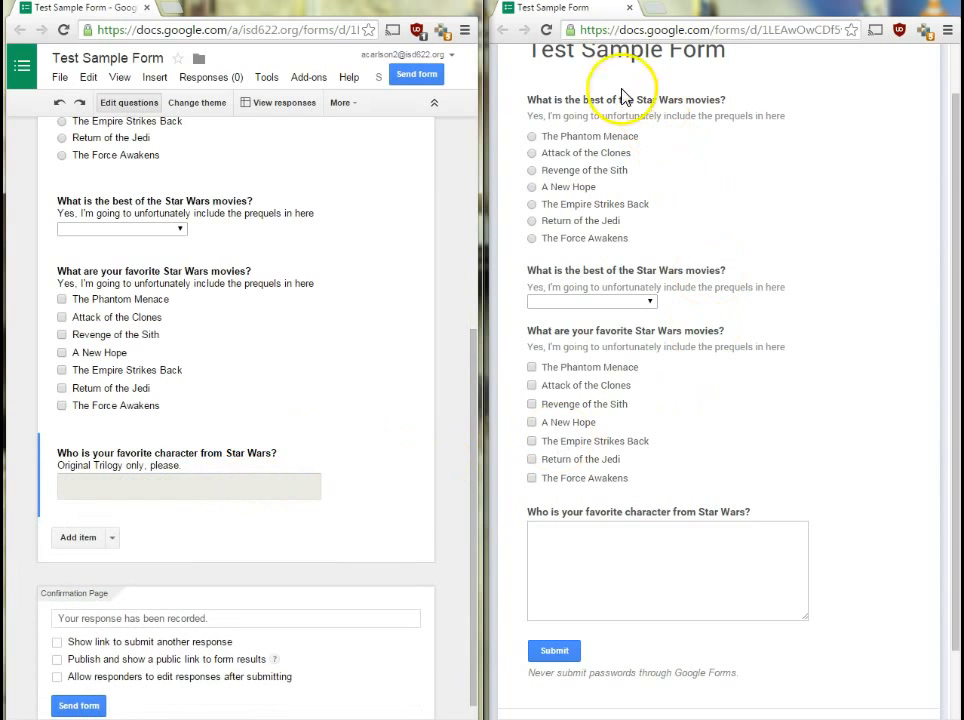
# Reload the live form and examine the favorite character question's title and help text.
pyautogui.click(546, 30)
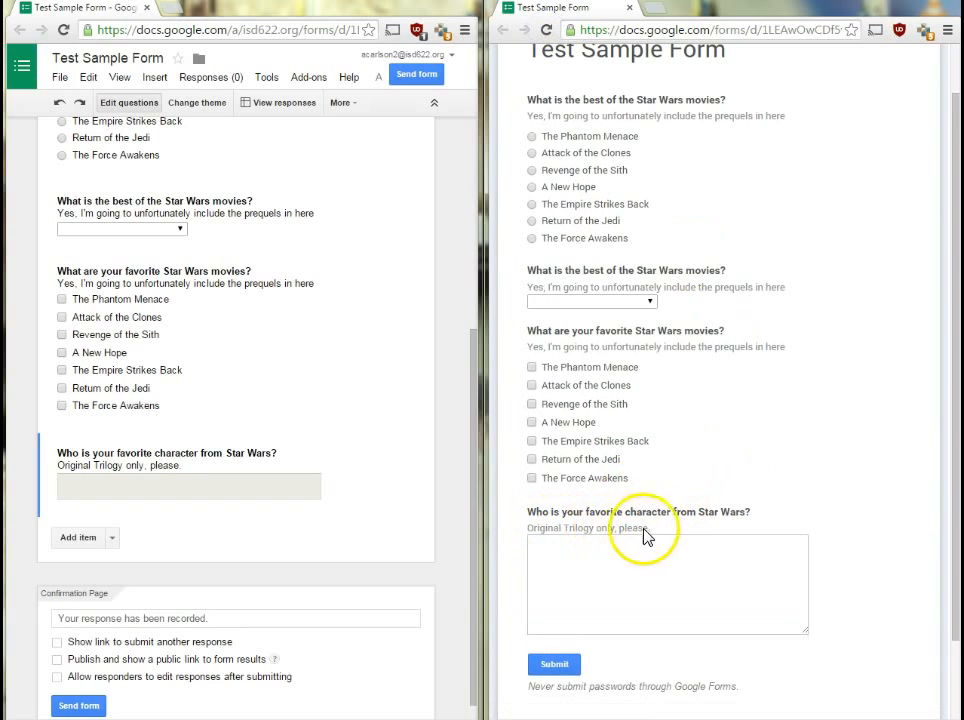
pyautogui.moveTo(528, 511); pyautogui.dragTo(652, 529)
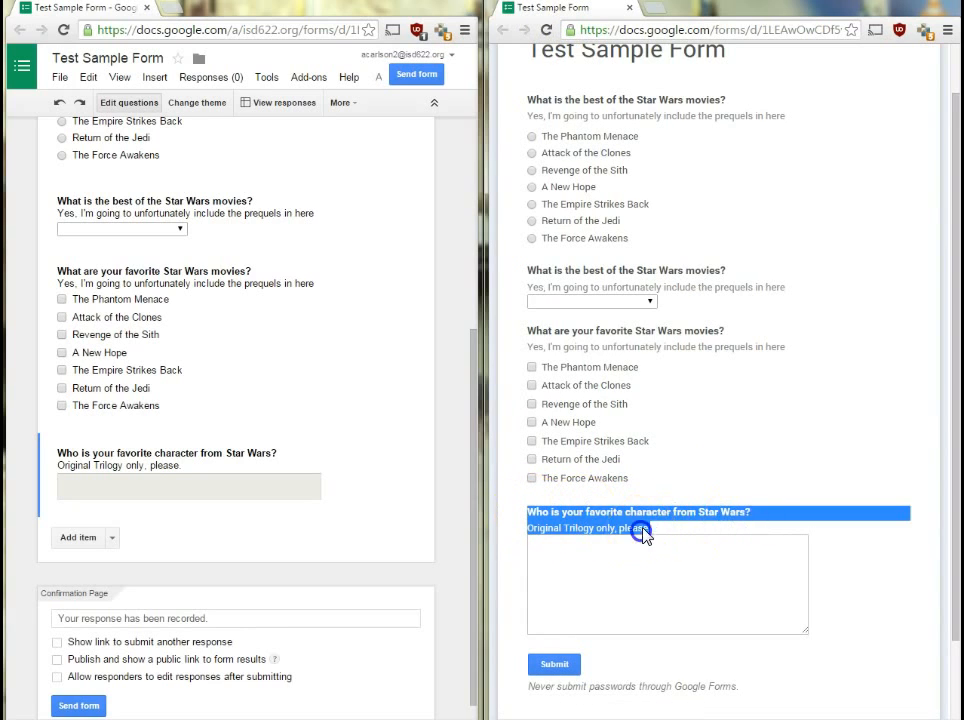
pyautogui.click(641, 531)
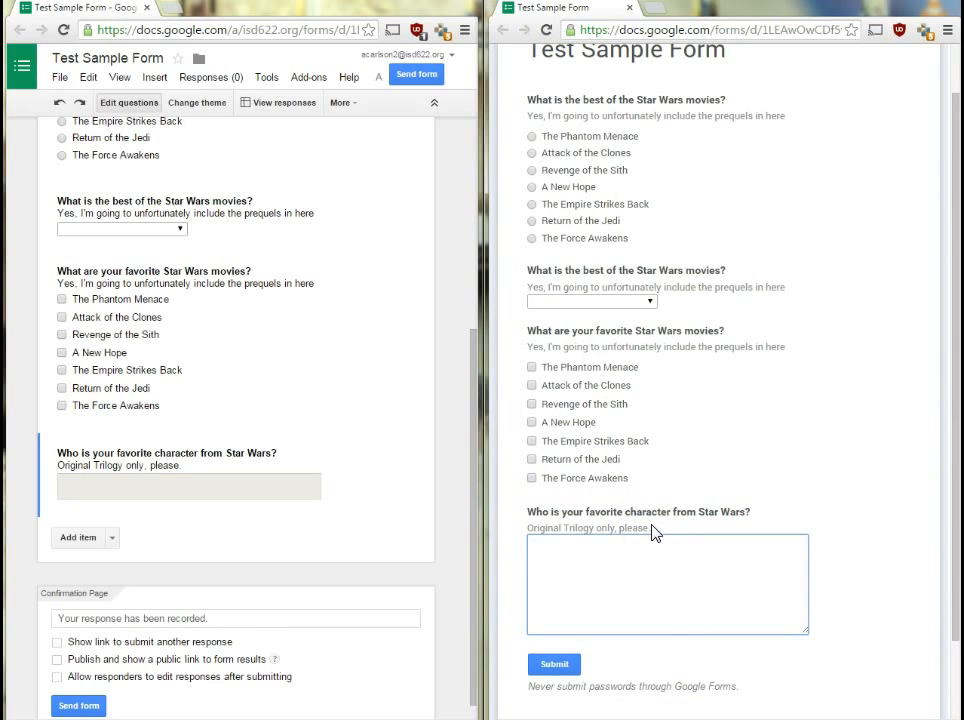
pyautogui.scroll(1, 667, 499)
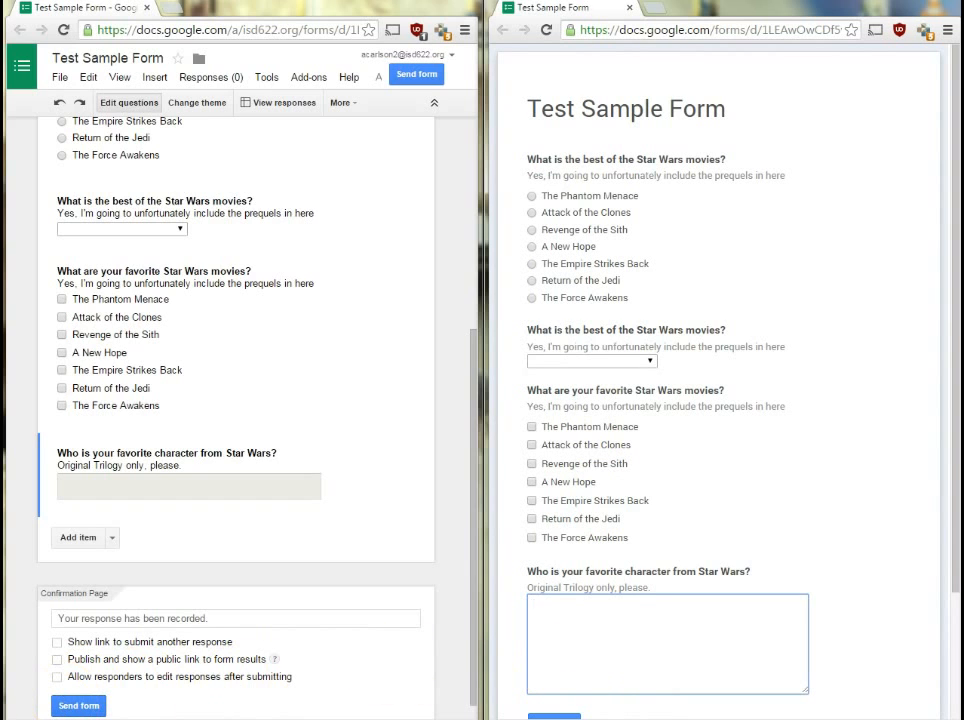
# Add a Scale question titled "On a scale from 1 to 10, how bad was Jar-Jar Binks to the Star Wars movies?".
pyautogui.click(112, 538)
pyautogui.click(200, 580)
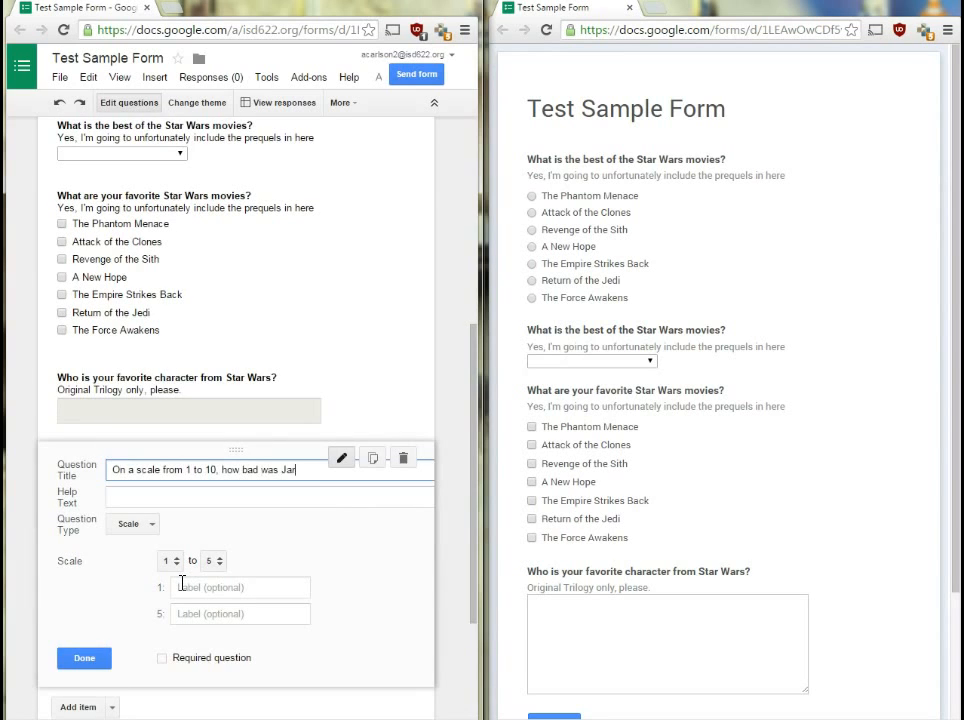
pyautogui.write('Star Wars movies?')
pyautogui.click(377, 387)
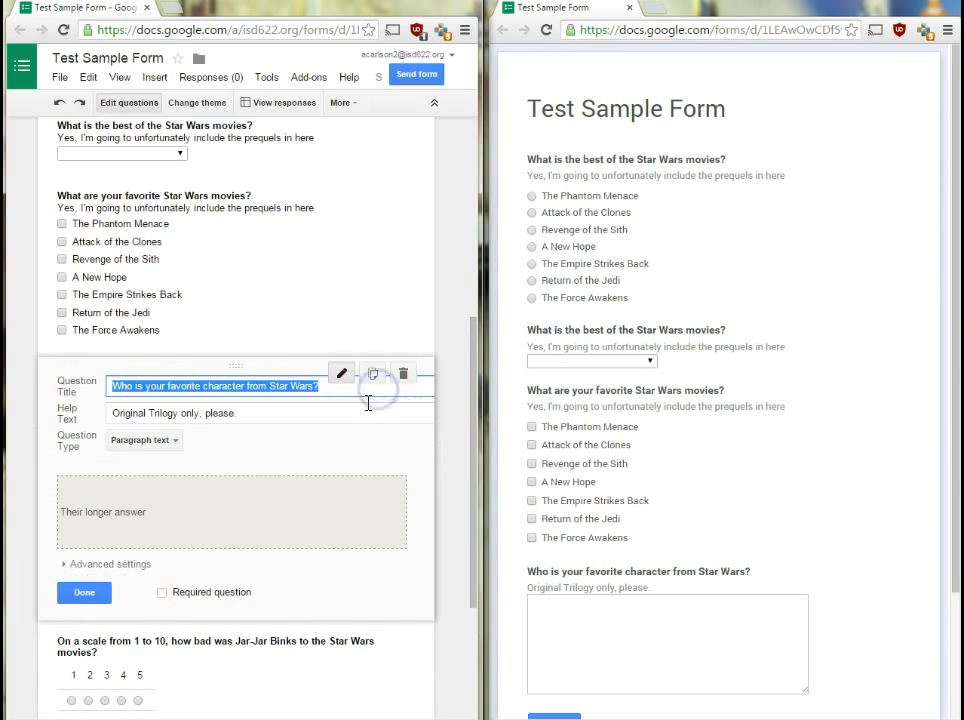
pyautogui.click(15, 582)
pyautogui.scroll(-3, 30, 612)
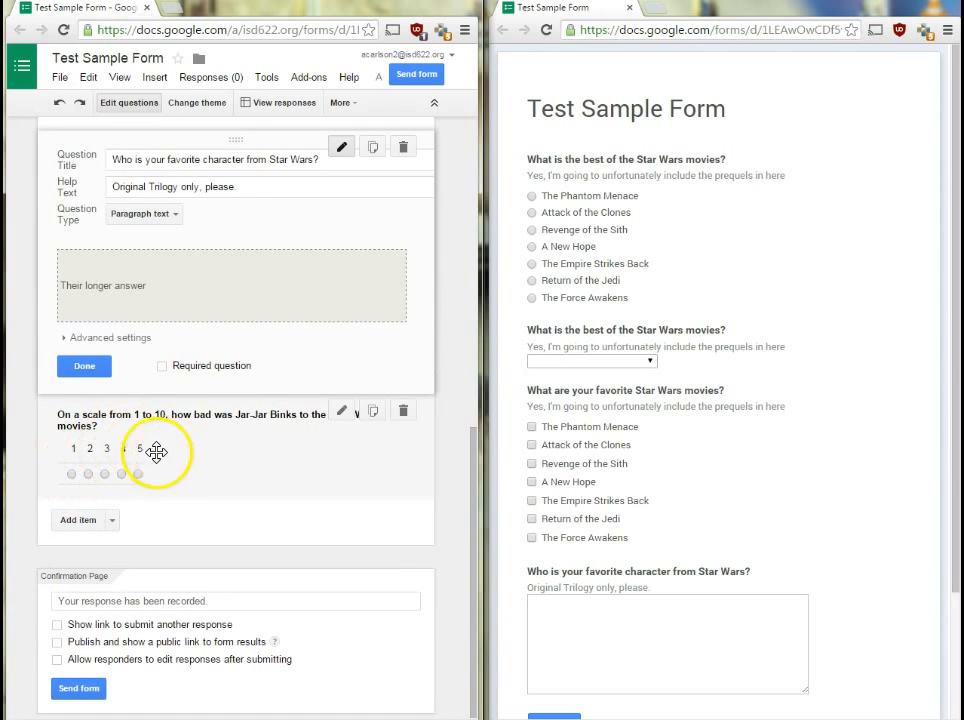
# Set the Jar-Jar Binks scale to 1 to 10, labeled "Best - great for the movies" and "Worst - a cinematic travesty", and finish editing.
pyautogui.click(341, 418)
pyautogui.click(217, 511)
pyautogui.click(220, 613)
pyautogui.click(212, 539)
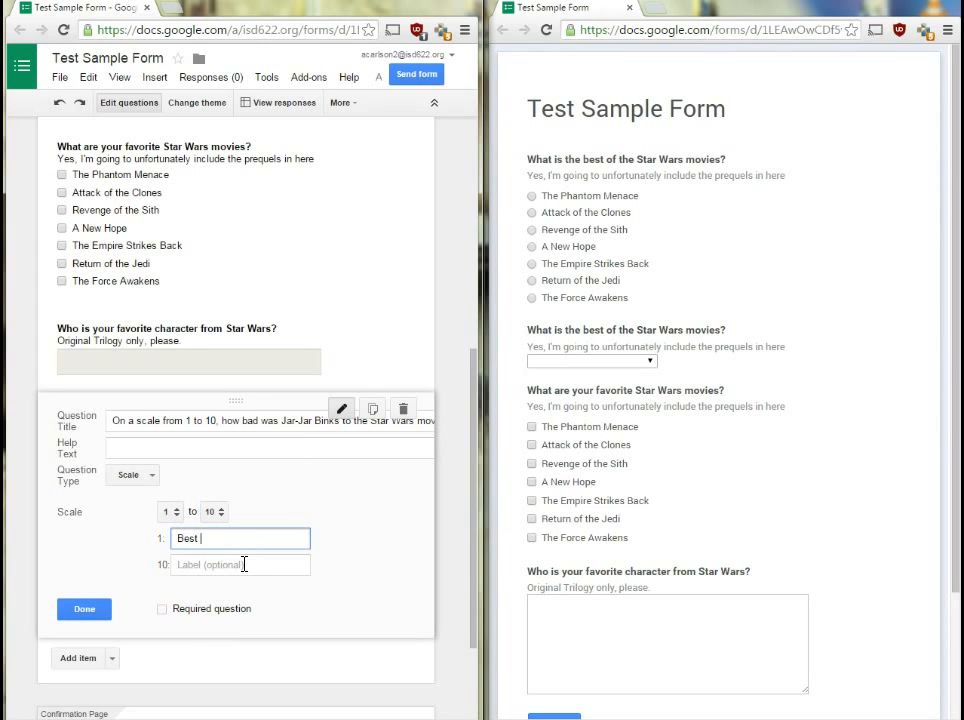
pyautogui.click(244, 564)
pyautogui.write('Worst - a cinematic travesty')
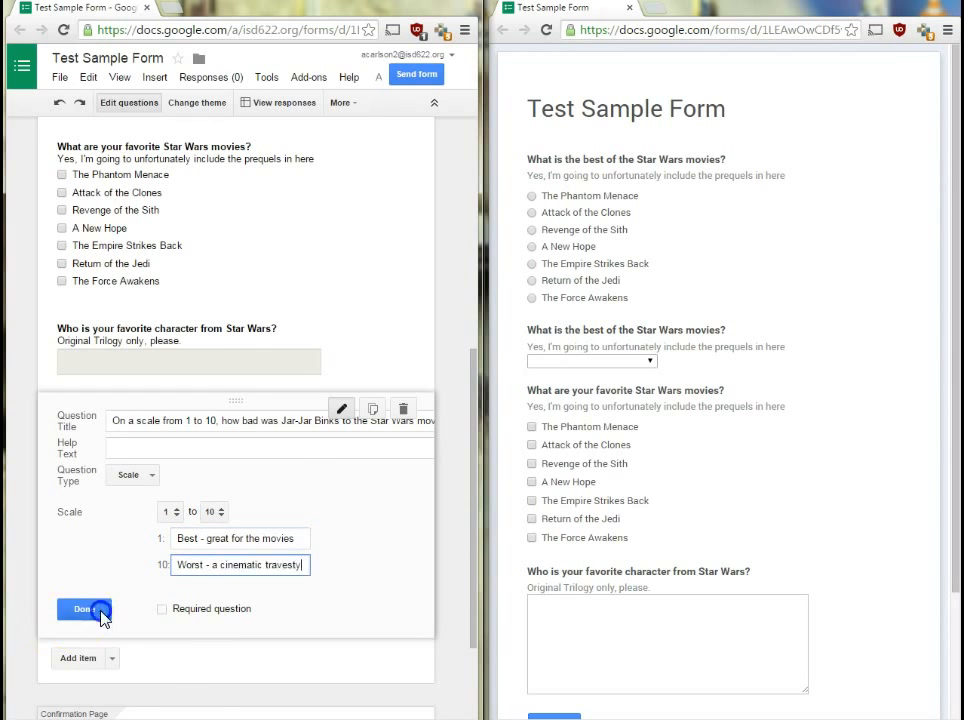
pyautogui.click(90, 610)
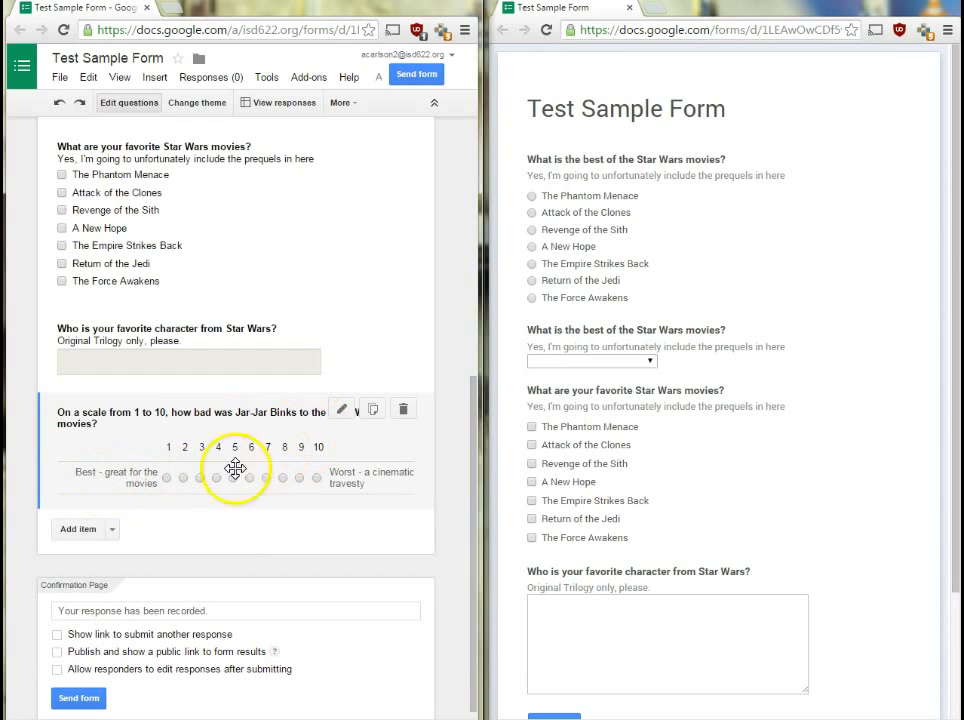
# Reload the live form and examine the Jar-Jar Binks scale question.
pyautogui.click(546, 30)
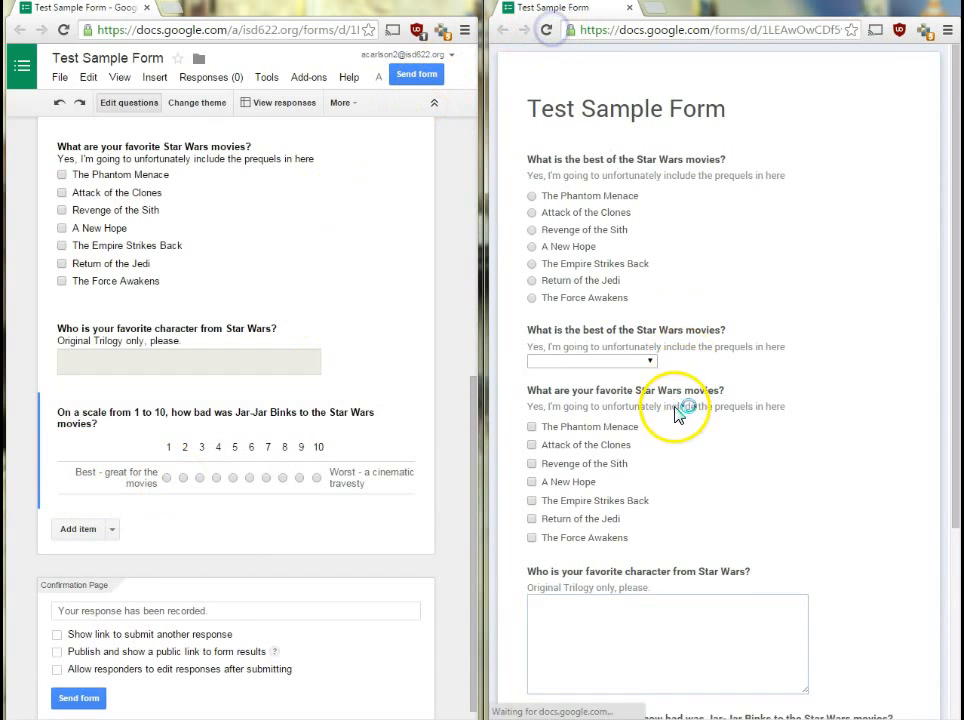
pyautogui.scroll(-2, 684, 408)
pyautogui.scroll(-1, 676, 414)
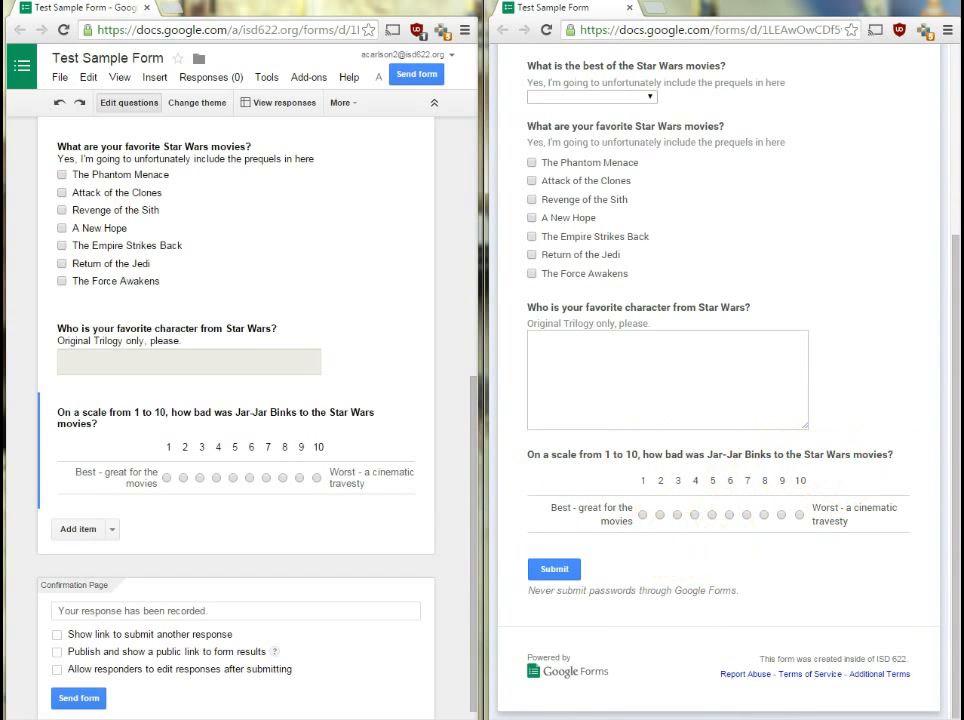
pyautogui.click(643, 515)
# Add a Grid question titled "Rank the following characters from Star Wars on how good or evil they are".
pyautogui.click(112, 532)
pyautogui.click(181, 588)
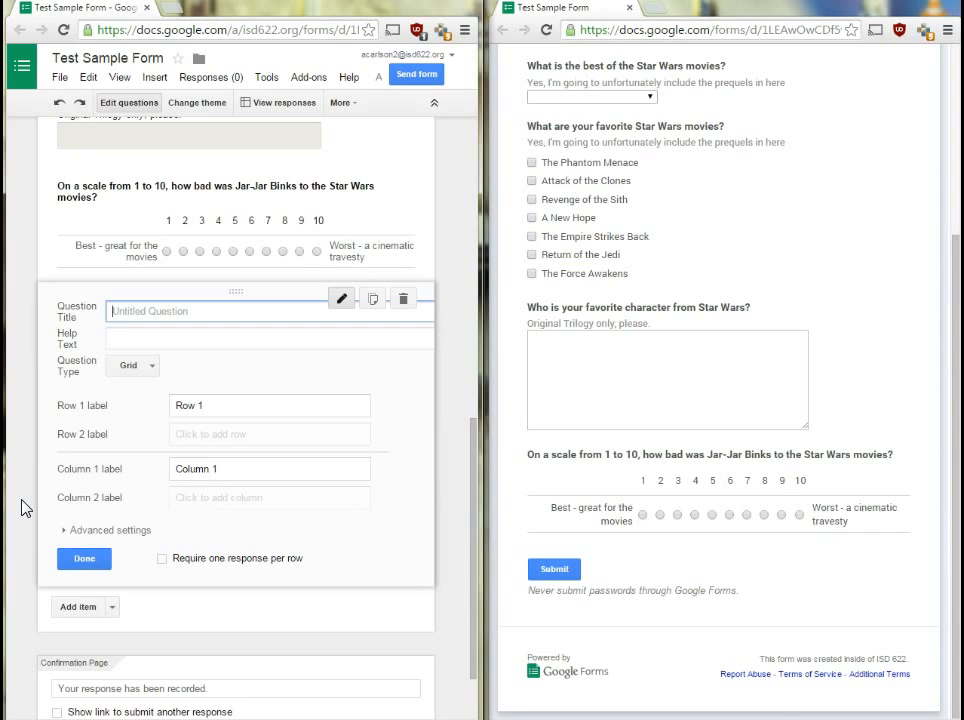
pyautogui.write('w good or evil they are')
pyautogui.middleClick(329, 549)
pyautogui.click(355, 558)
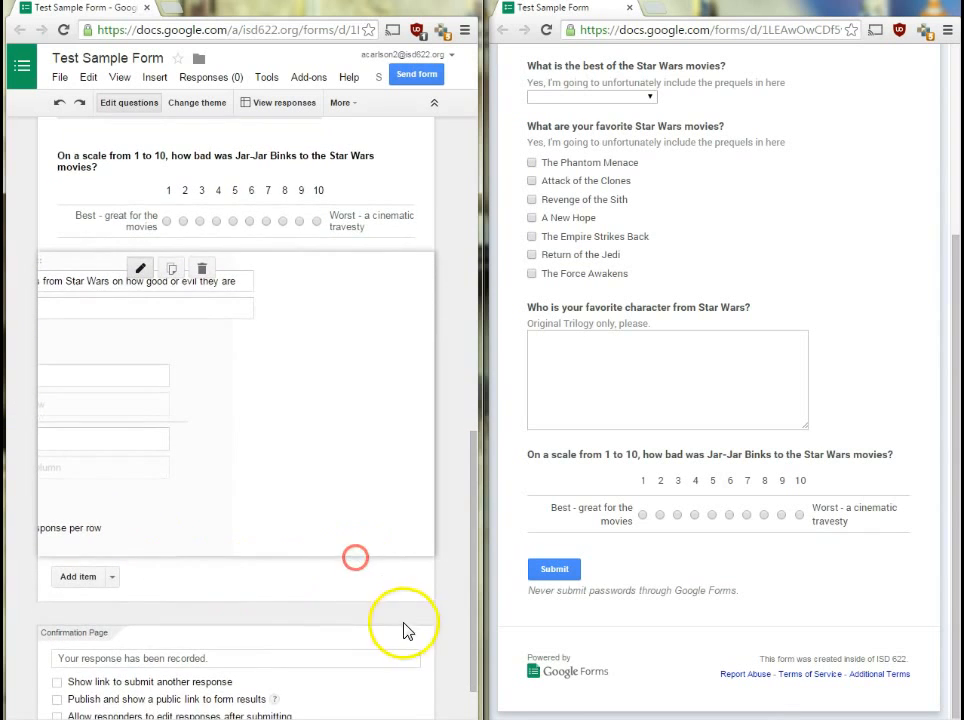
pyautogui.click(167, 305)
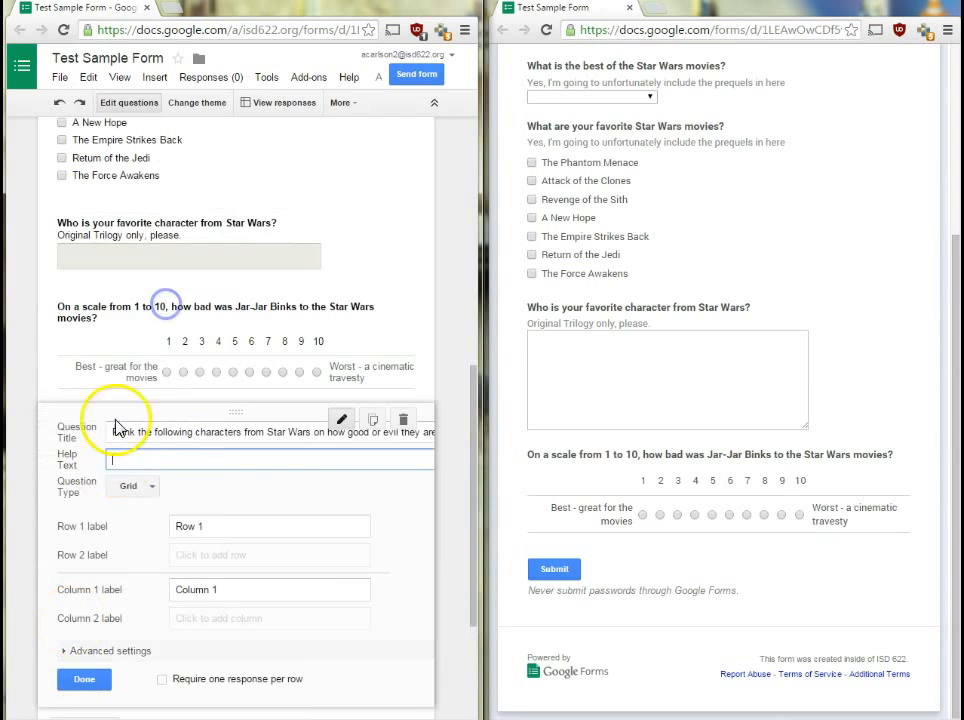
# Label the grid's five rows Luke Skywalker, Han Solo, Boba Fett, Emperor Palpatine and Darth Vader.
pyautogui.click(214, 522)
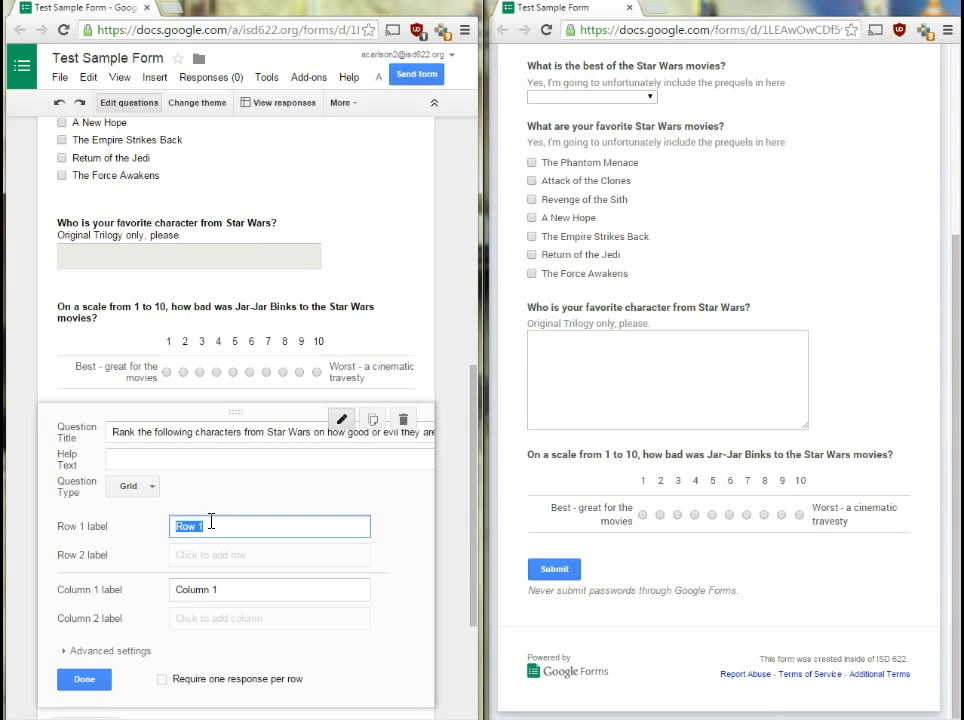
pyautogui.write('Luke Skywalker')
pyautogui.press('Tab')
pyautogui.write('Han Solo')
pyautogui.press('Tab')
pyautogui.write('Boba Fett')
pyautogui.press('Tab')
pyautogui.write('Emperor')
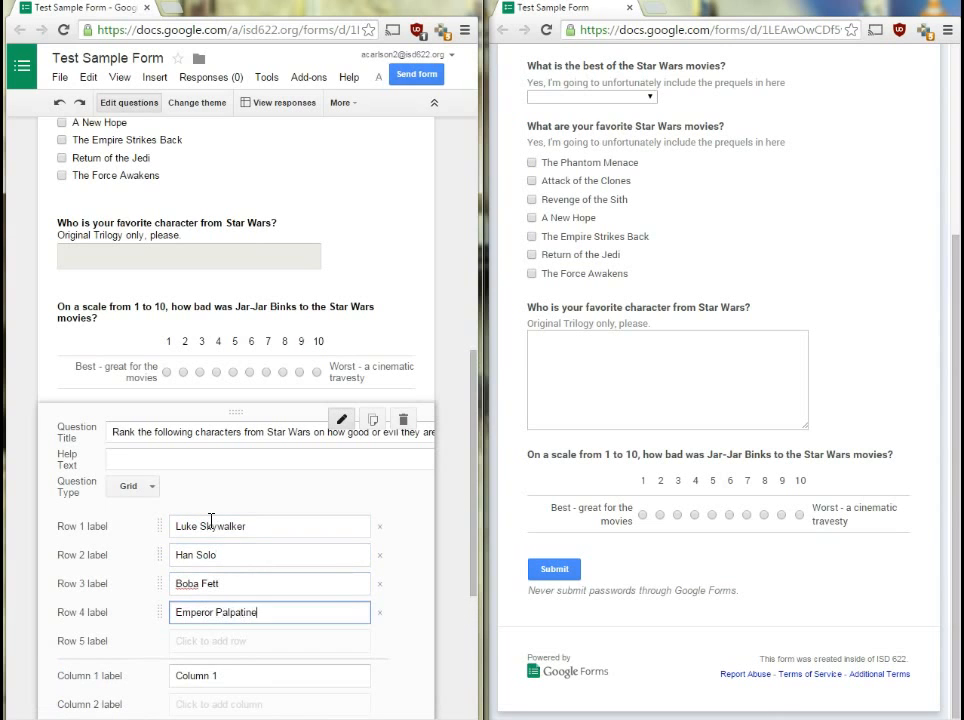
pyautogui.press('Tab')
pyautogui.write('Darth Vader')
# Label the grid's five columns Evil, Kinda evil, Neutral, Kinda good and Good, and finish editing the question.
pyautogui.scroll(-2, 215, 522)
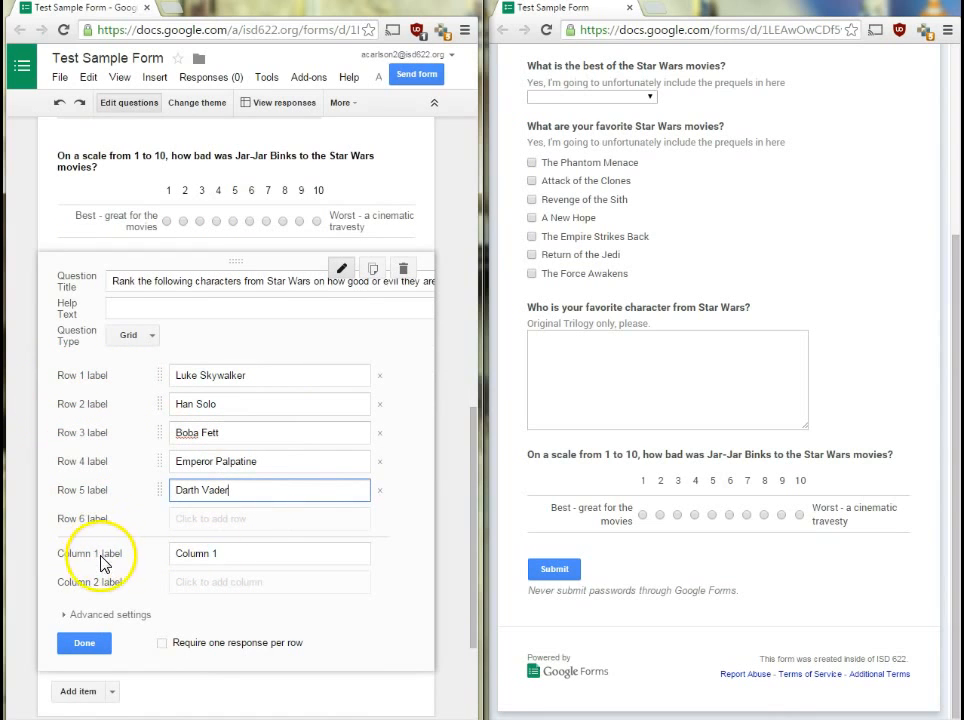
pyautogui.click(237, 555)
pyautogui.write('Evil')
pyautogui.press('Tab')
pyautogui.write('Kinda evil')
pyautogui.press('Tab')
pyautogui.write('Neutral')
pyautogui.press('Tab')
pyautogui.write('Kinda good\tGood')
pyautogui.scroll(-2, 237, 555)
pyautogui.click(88, 686)
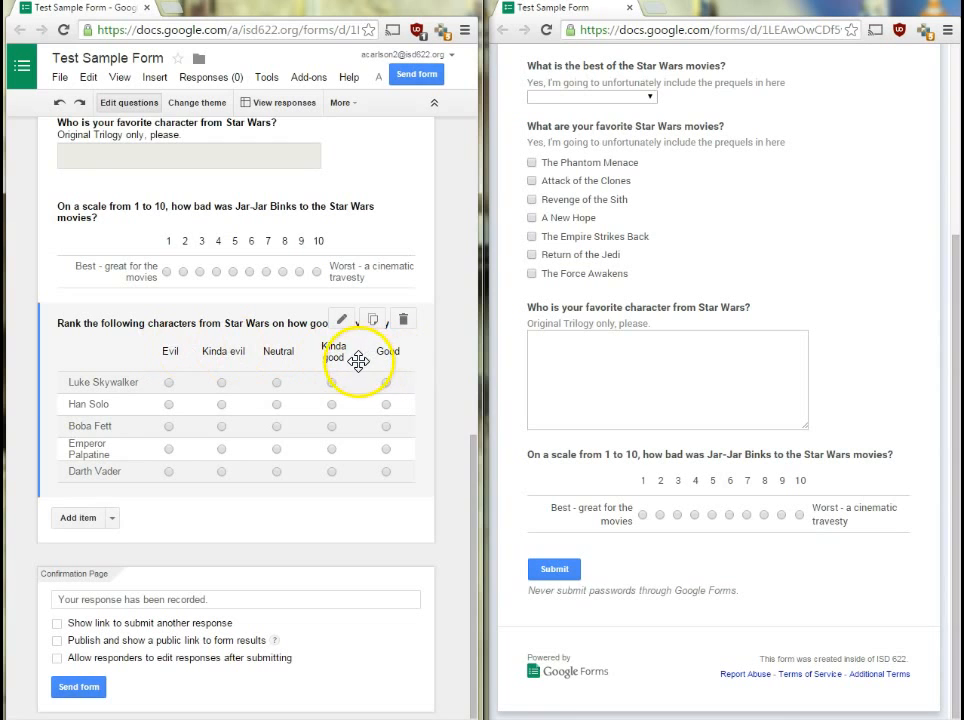
# Reload the live form and examine the character ranking grid.
pyautogui.click(546, 31)
pyautogui.scroll(-2, 700, 435)
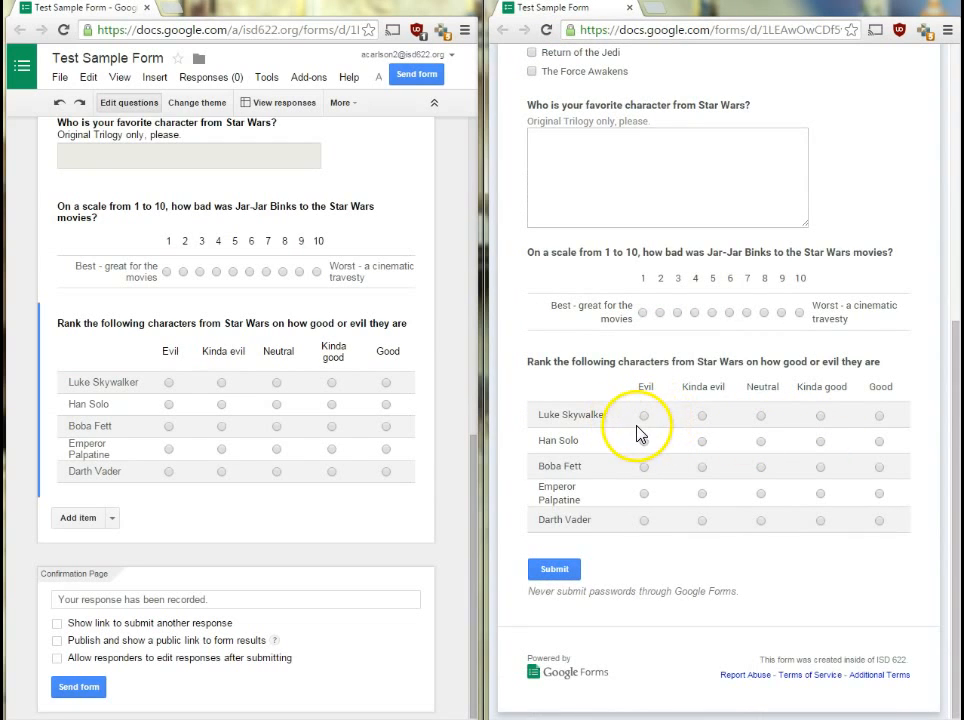
# Fill in the live form's character grid: Luke Skywalker Good, Han Solo Kinda good, Boba Fett Neutral, Emperor Palpatine Evil, Darth Vader Kinda evil.
pyautogui.click(760, 466)
pyautogui.click(644, 493)
pyautogui.click(702, 520)
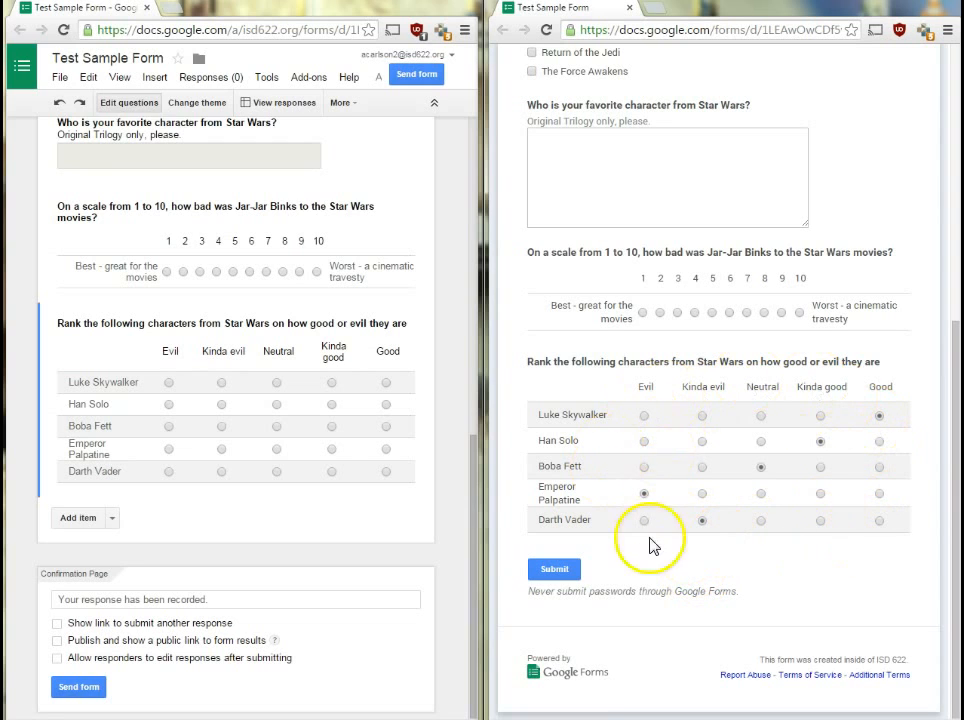
# Add a Date question titled "What date will Star Wars Episode VII: The Force Awakens premiere on?" with year but no time, and finish editing.
pyautogui.click(111, 519)
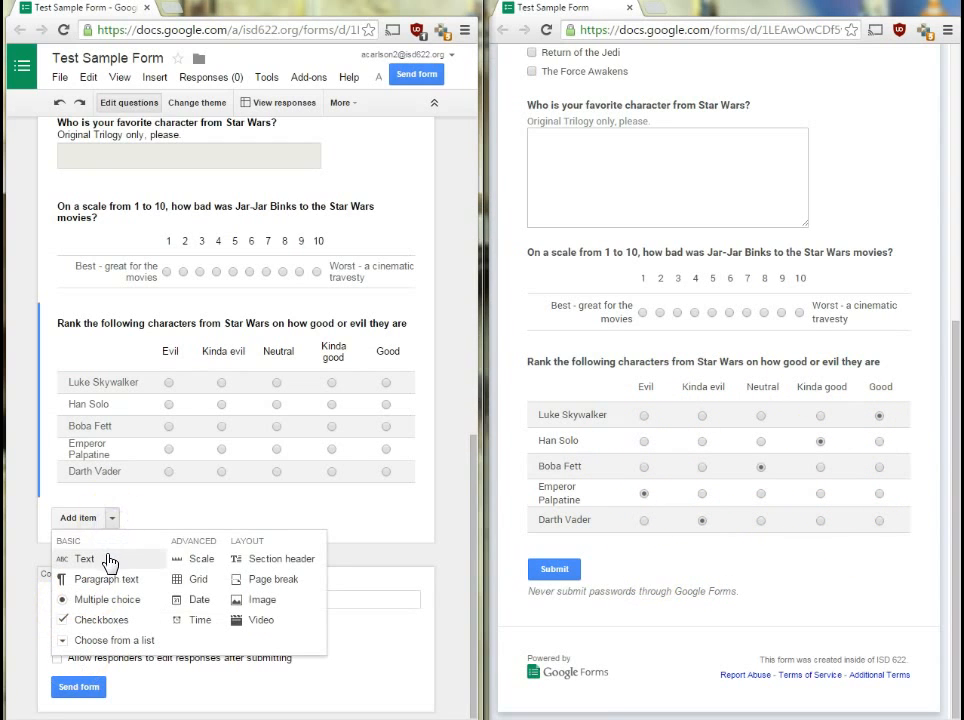
pyautogui.click(195, 600)
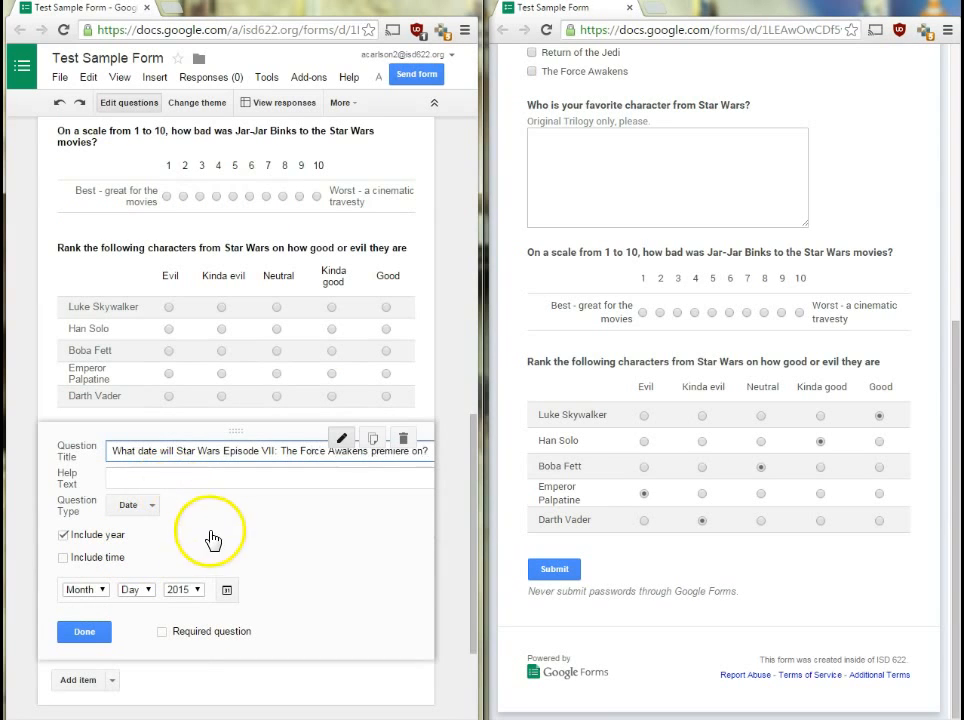
pyautogui.click(147, 448)
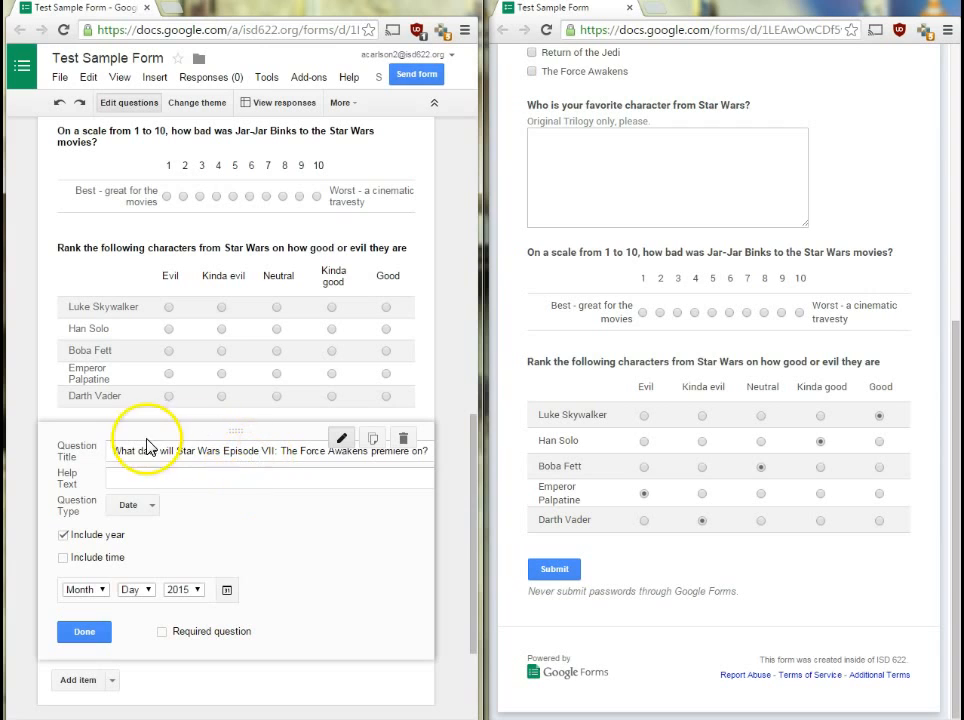
pyautogui.click(88, 563)
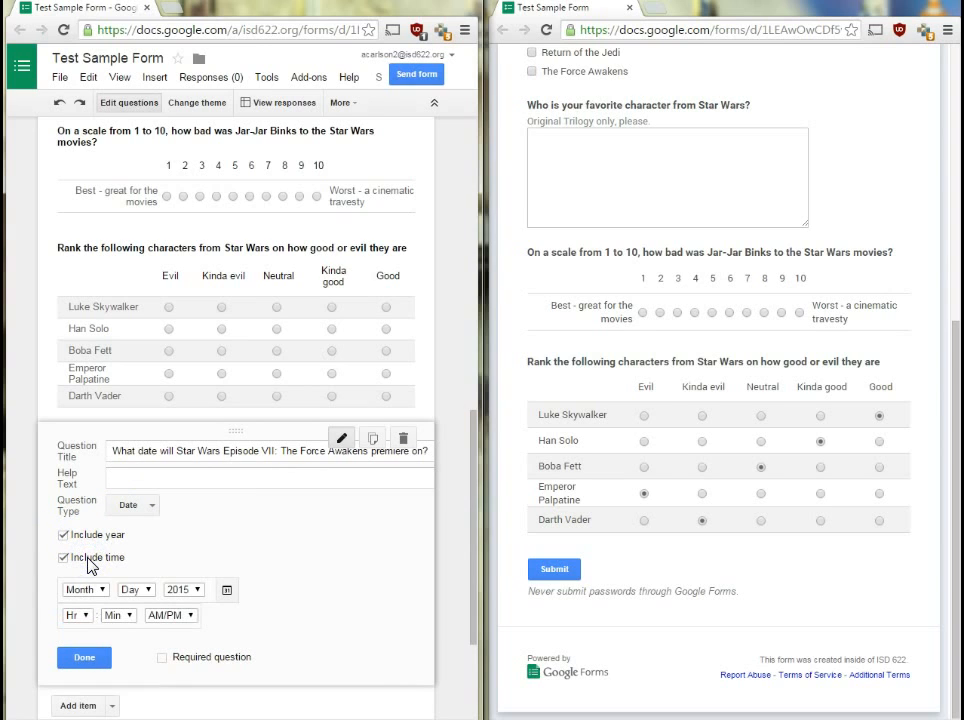
pyautogui.click(88, 563)
pyautogui.click(78, 628)
# Reload the live form and enter 12/18/2015 as the answer to the premiere date question.
pyautogui.click(548, 31)
pyautogui.click(699, 166)
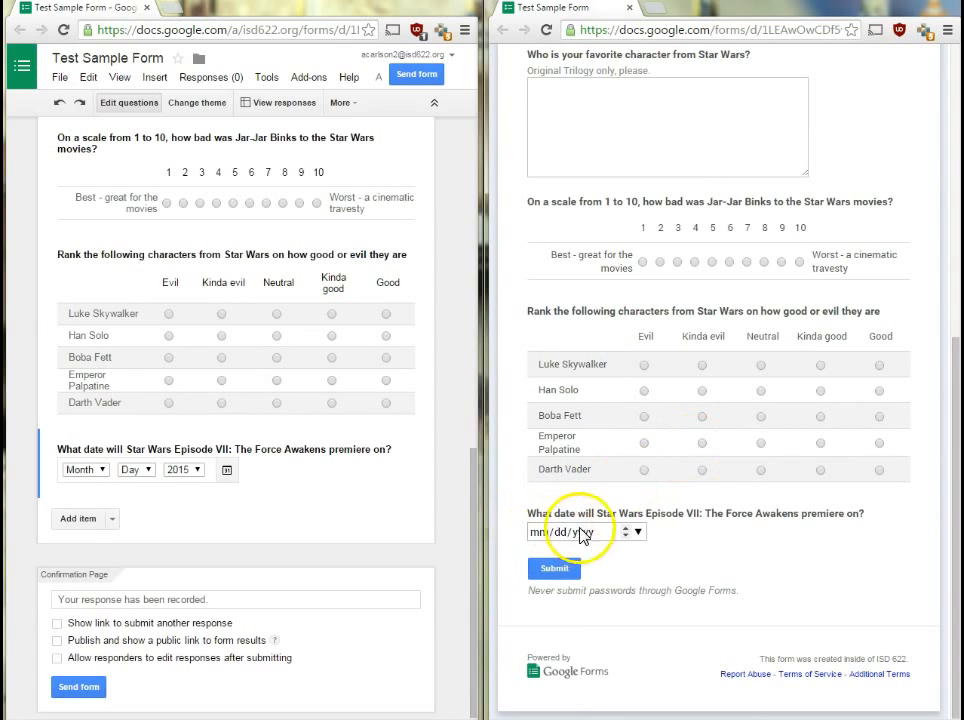
pyautogui.doubleClick(626, 530)
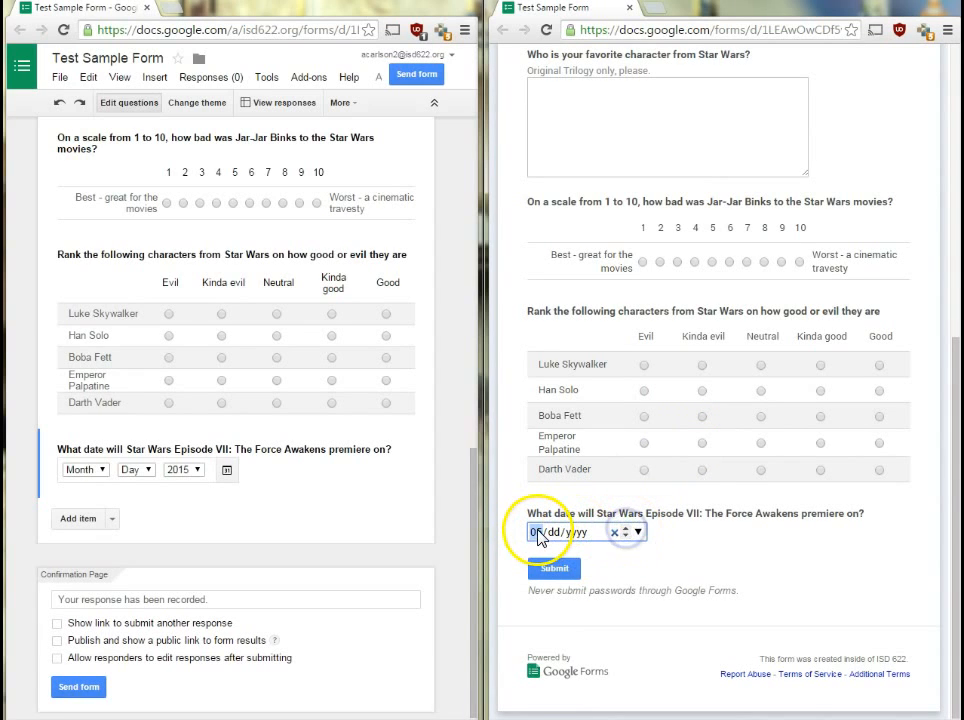
pyautogui.write('5')
pyautogui.click(727, 544)
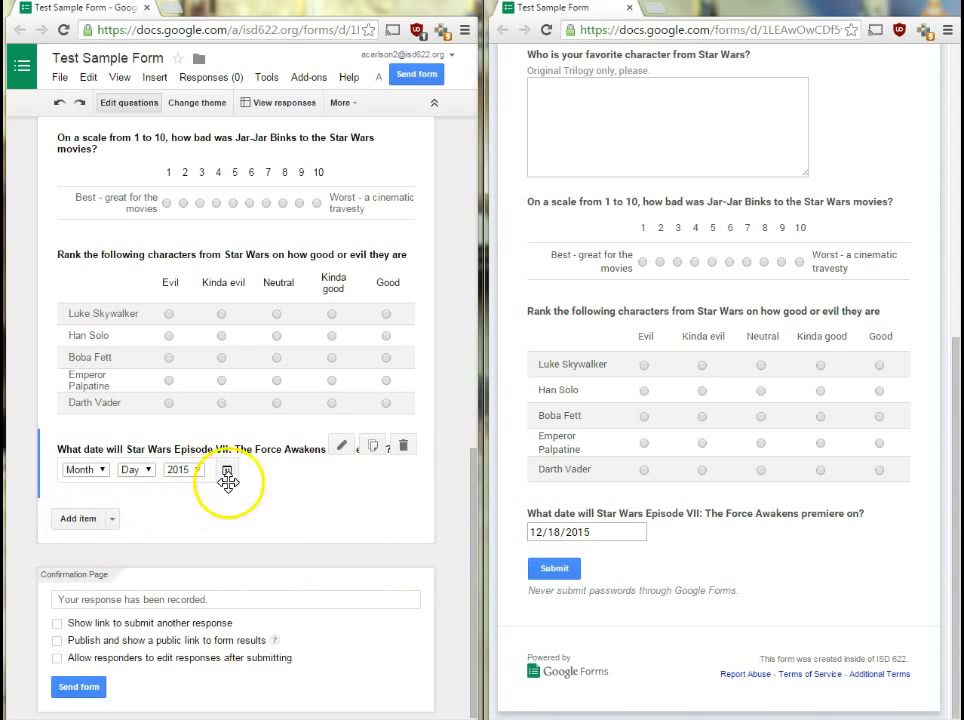
# Include the time in the premiere date question, finish editing it, and reload the live form to check the date field.
pyautogui.click(340, 445)
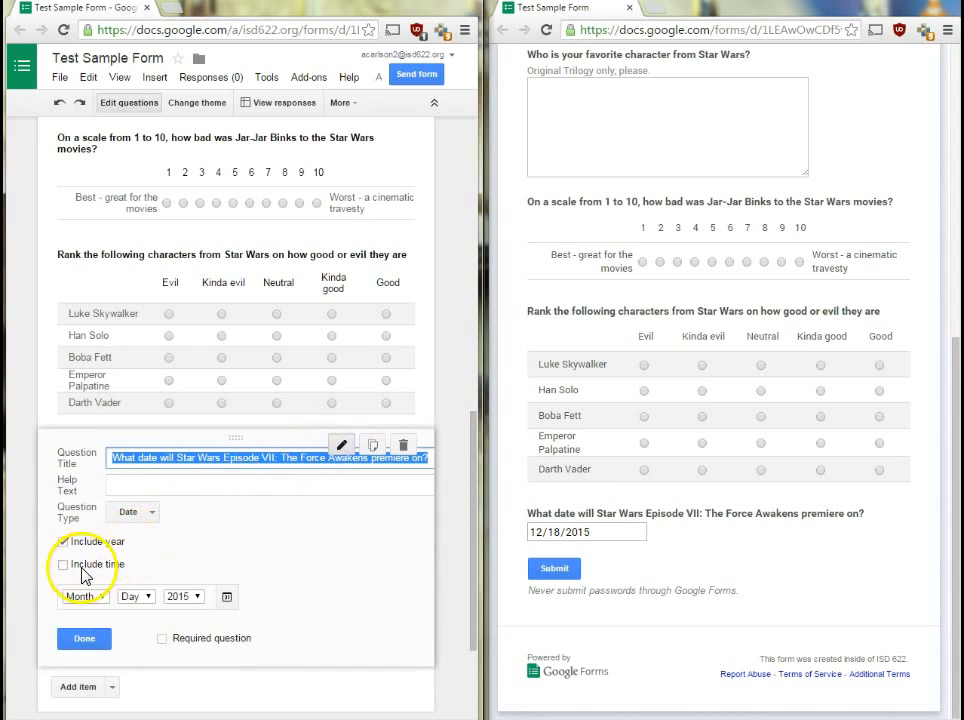
pyautogui.click(78, 566)
pyautogui.click(84, 662)
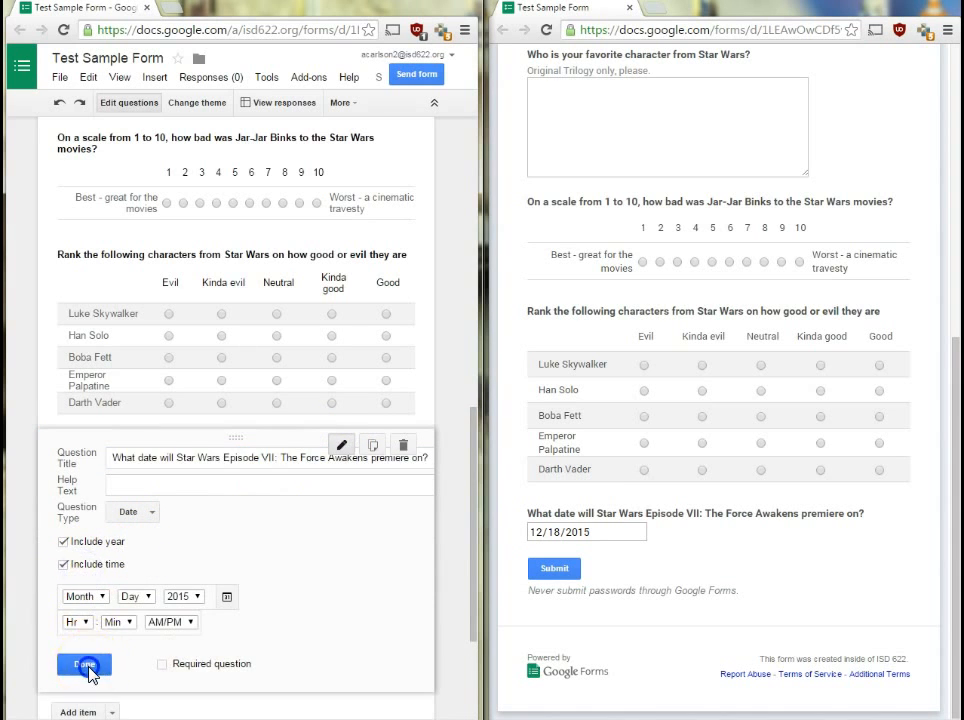
pyautogui.click(546, 30)
pyautogui.click(721, 160)
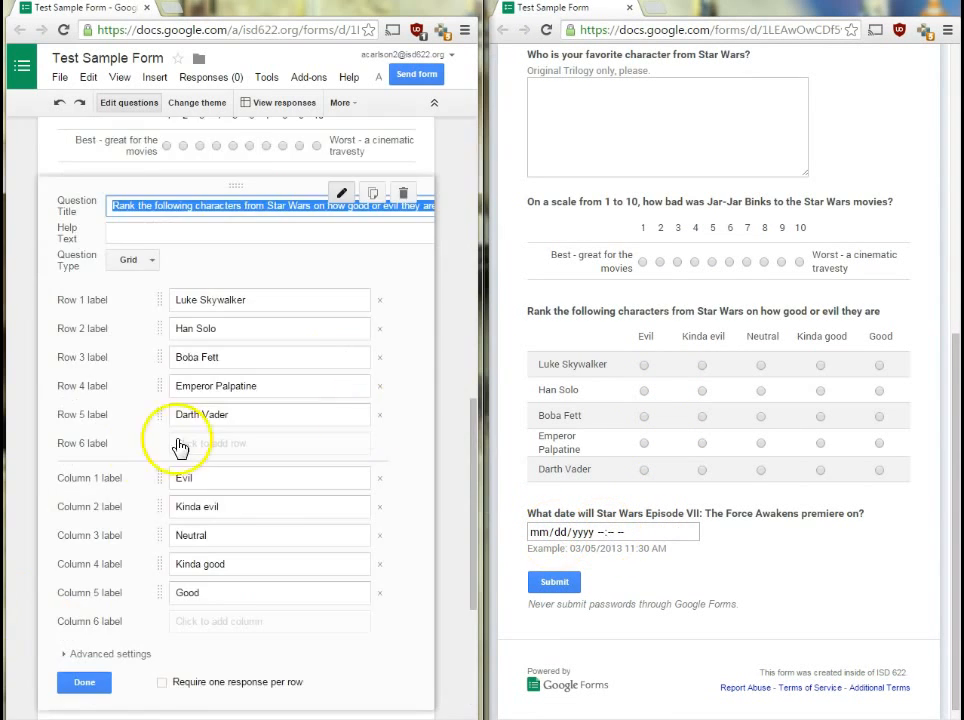
# Make the multiple-choice question "What is the best of the Star Wars movies?" required and finish editing it.
pyautogui.click(342, 359)
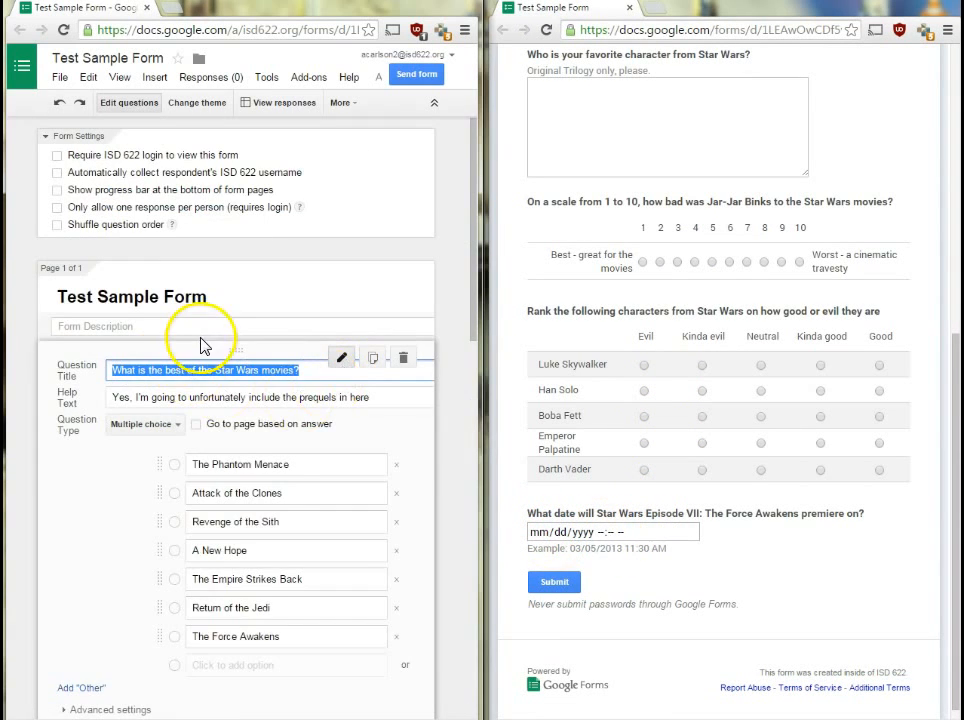
pyautogui.scroll(-1, 200, 345)
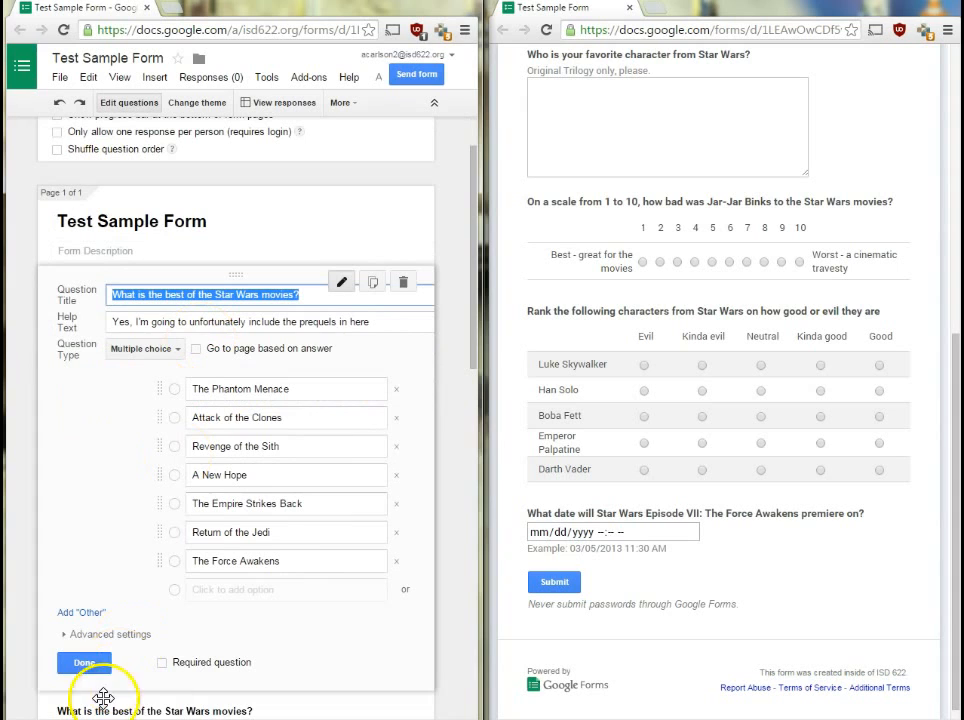
pyautogui.click(163, 663)
pyautogui.click(84, 662)
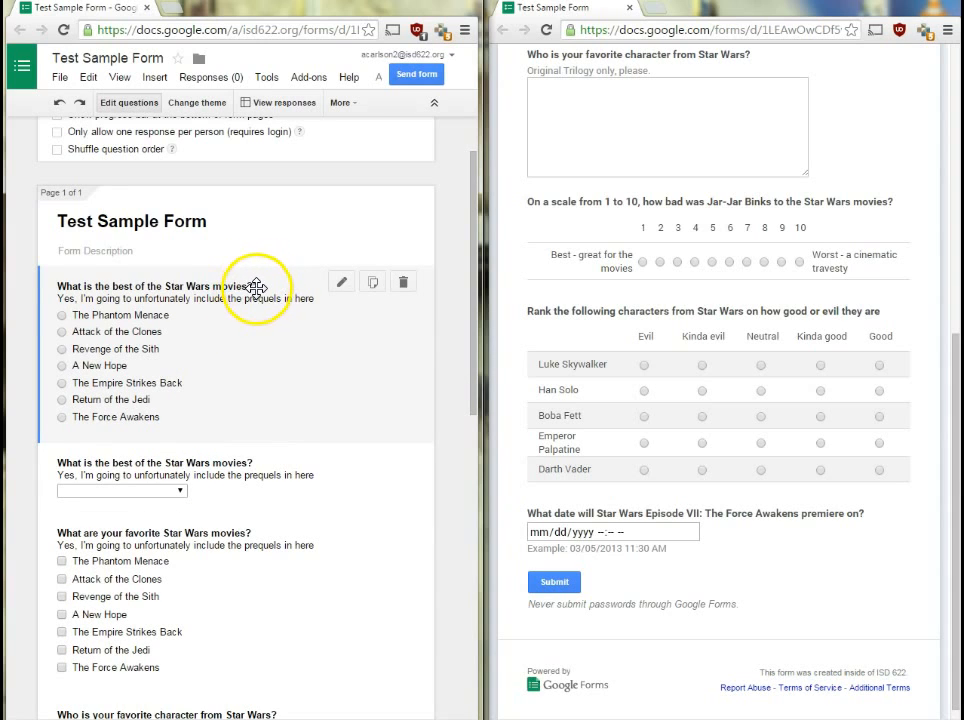
# Reload the live form, choose Revenge of the Sith for the multiple-choice question, and submit the response.
pyautogui.click(546, 30)
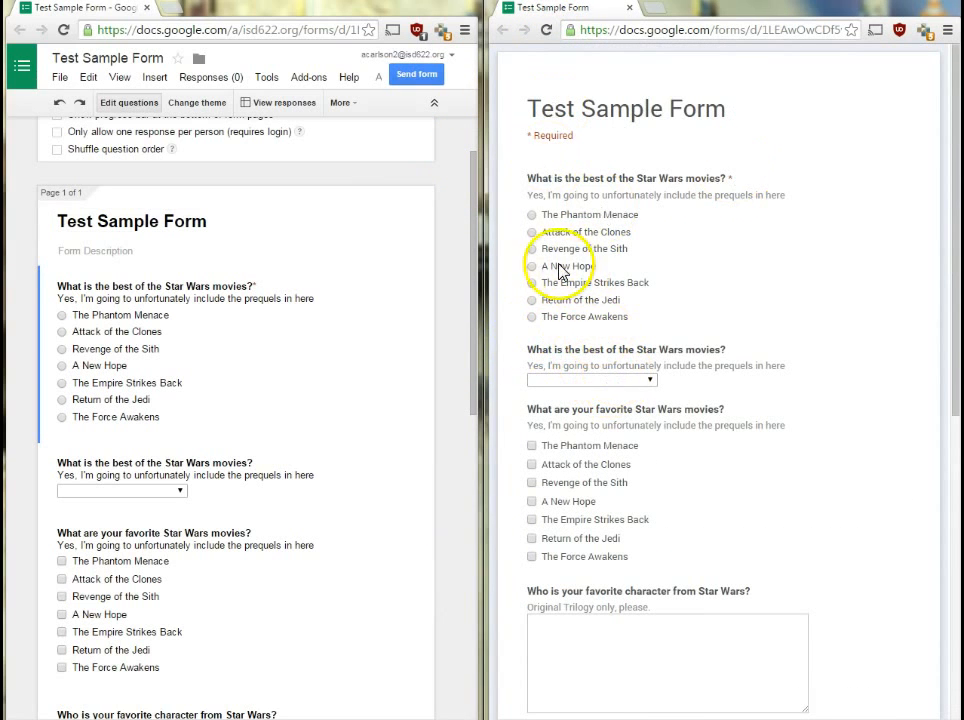
pyautogui.scroll(-10, 690, 540)
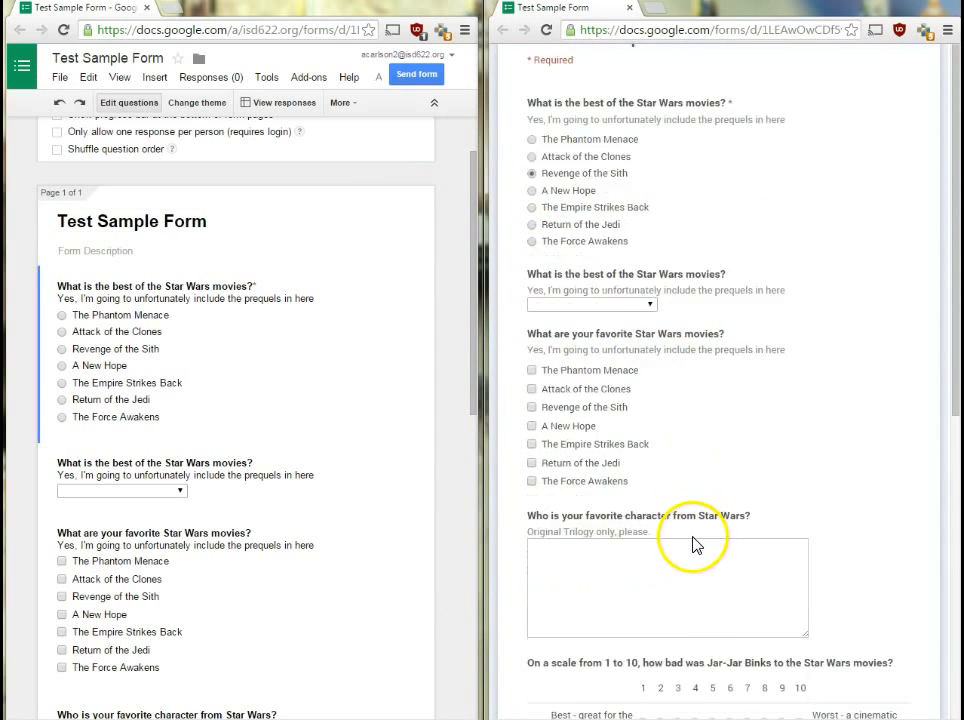
pyautogui.click(553, 572)
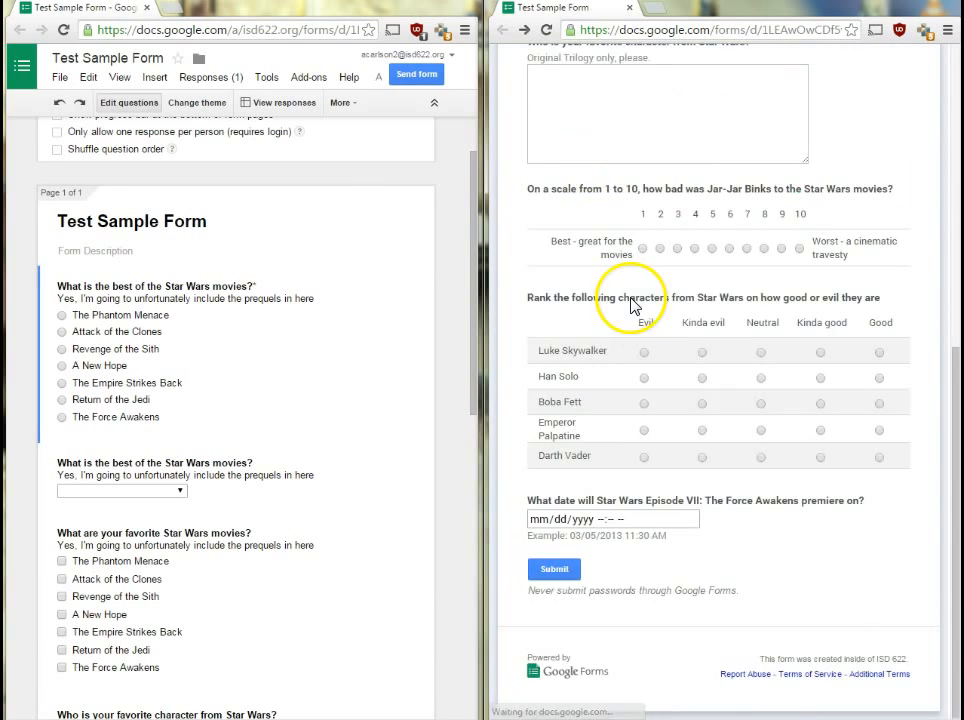
# Return to the blank live form, review its questions, and try to submit it without answering the required question.
pyautogui.scroll(8, 655, 240)
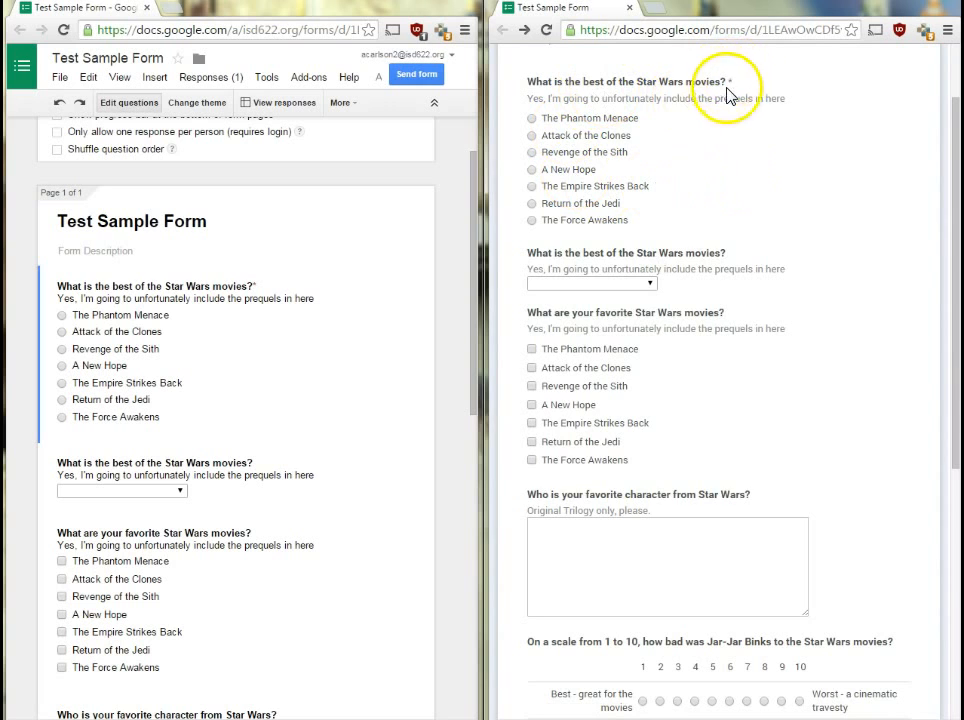
pyautogui.scroll(-5, 760, 355)
pyautogui.scroll(8, 758, 357)
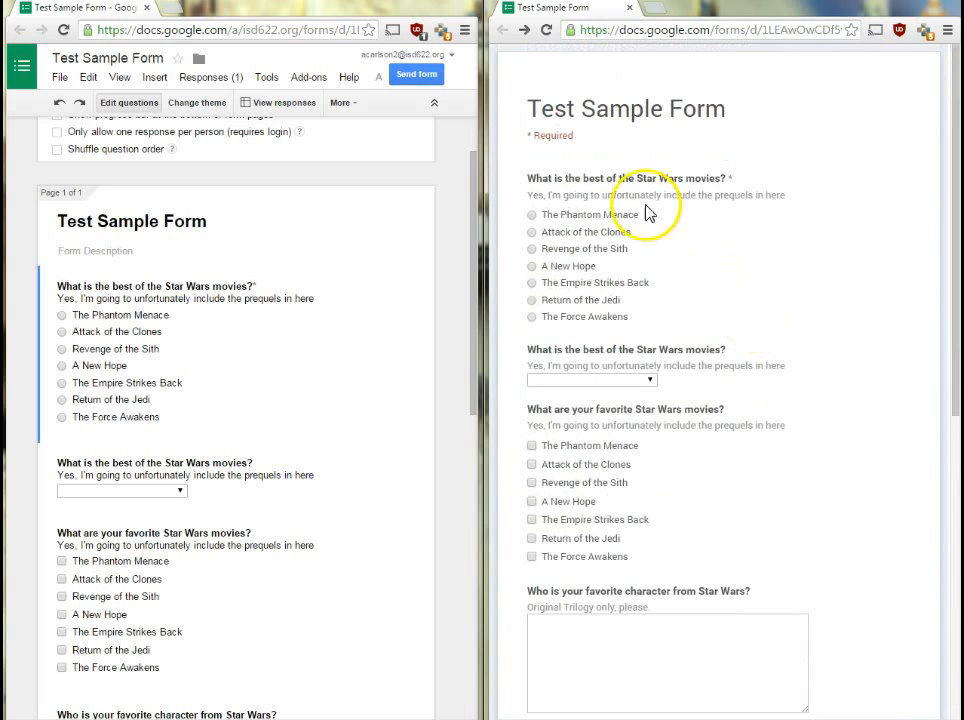
pyautogui.scroll(-3, 620, 290)
pyautogui.scroll(-5, 620, 290)
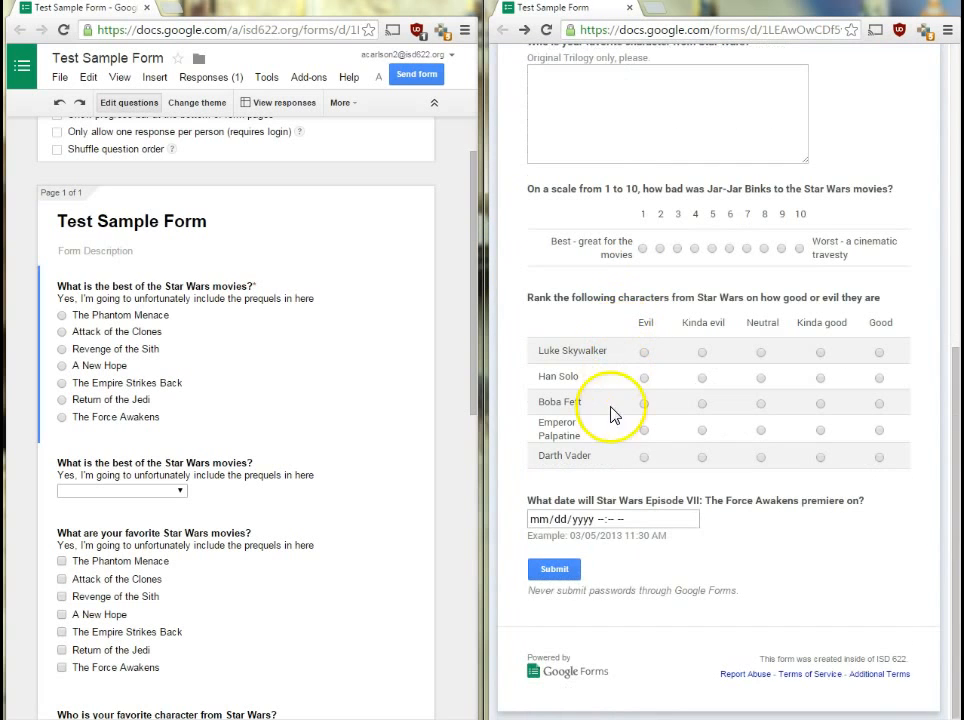
pyautogui.click(554, 571)
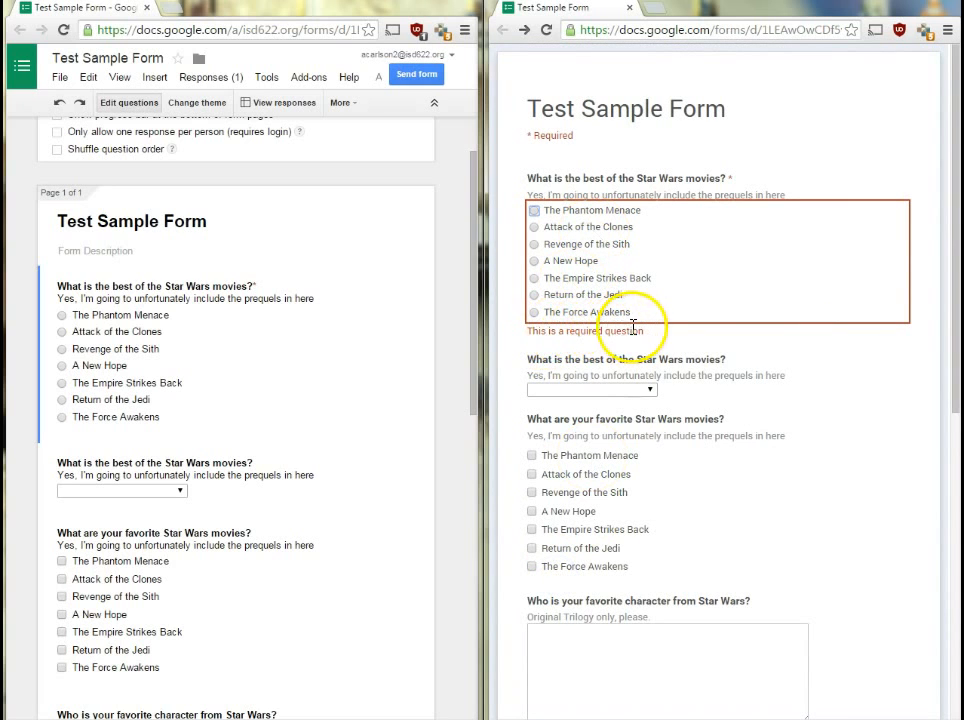
# Make the choose-from-a-list best movie question and the paragraph question about the favorite character required.
pyautogui.scroll(-4, 228, 480)
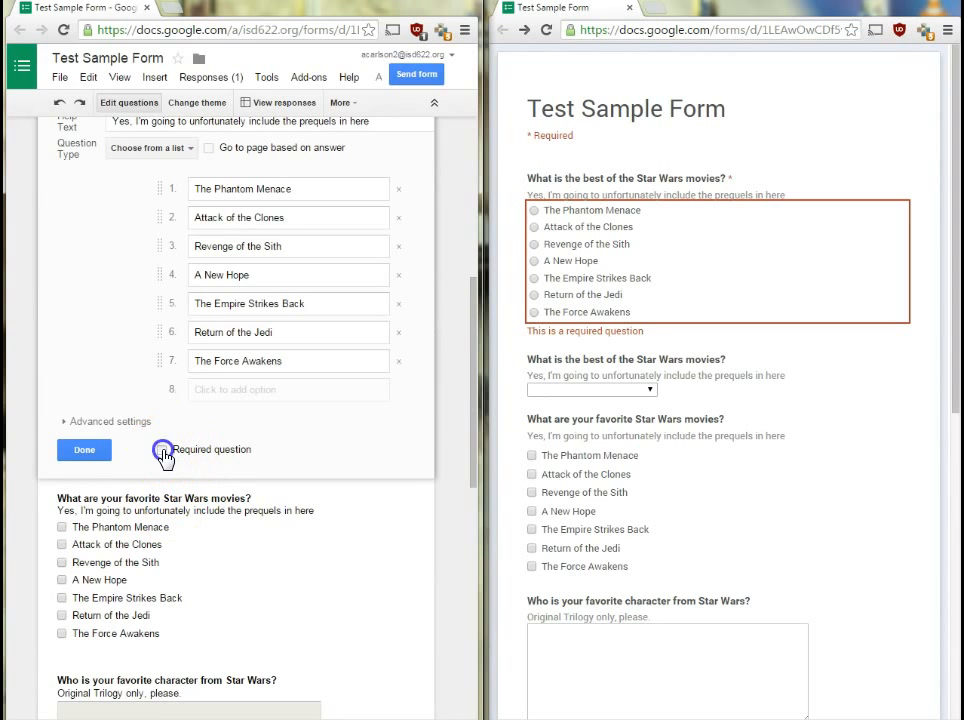
pyautogui.scroll(-6, 200, 470)
pyautogui.scroll(4, 200, 469)
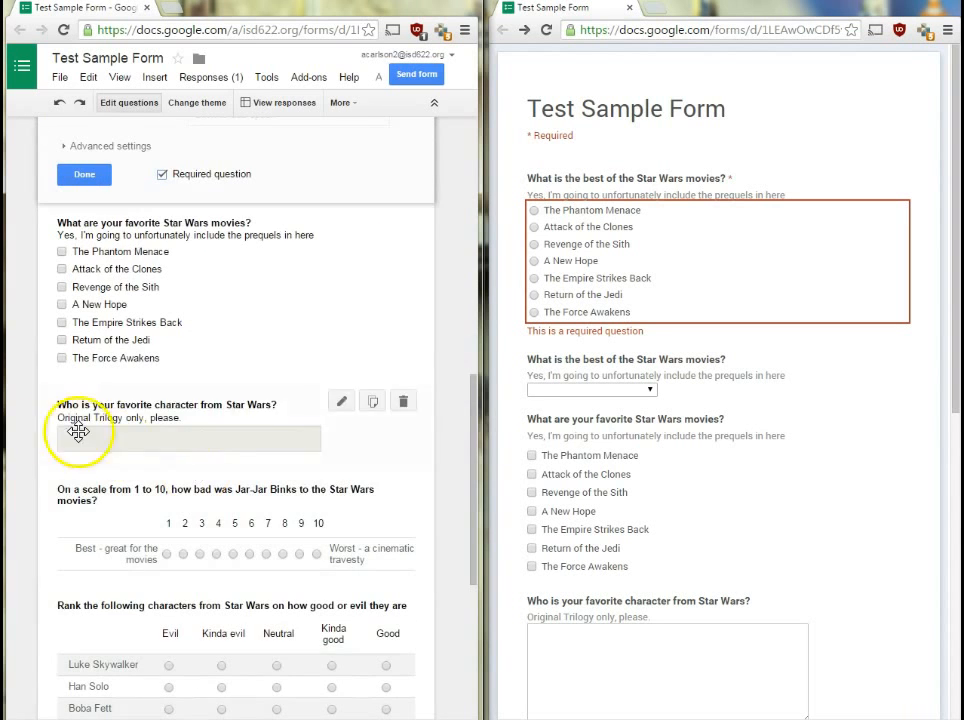
pyautogui.click(342, 401)
pyautogui.click(190, 278)
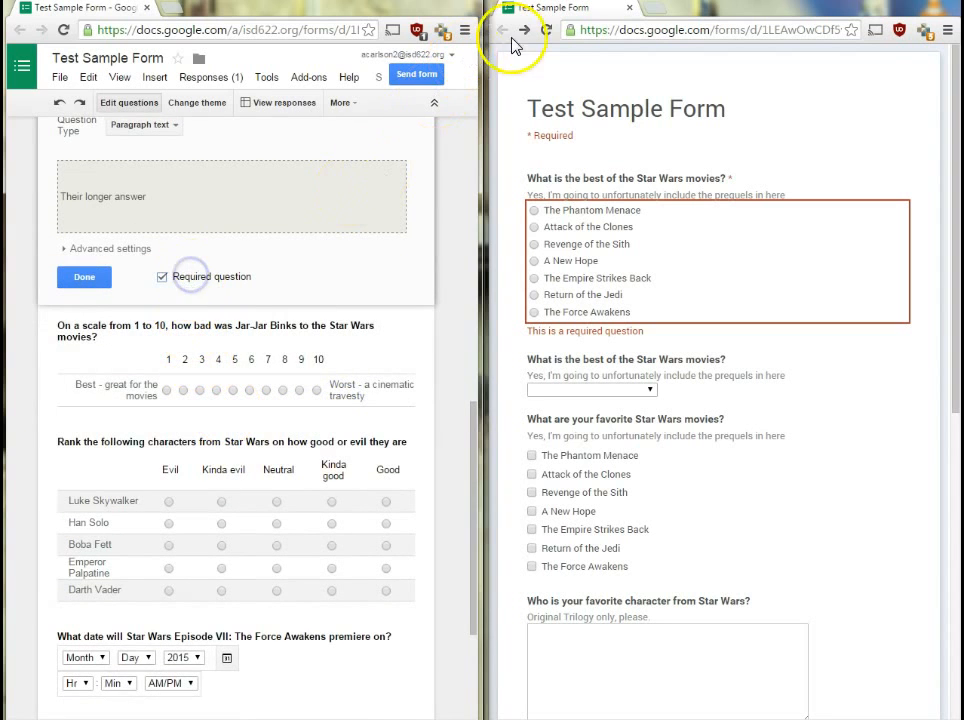
# Reload the live form, enter "f" as the favorite character, and examine which questions are marked as required.
pyautogui.click(546, 30)
pyautogui.scroll(-3, 667, 394)
pyautogui.click(687, 377)
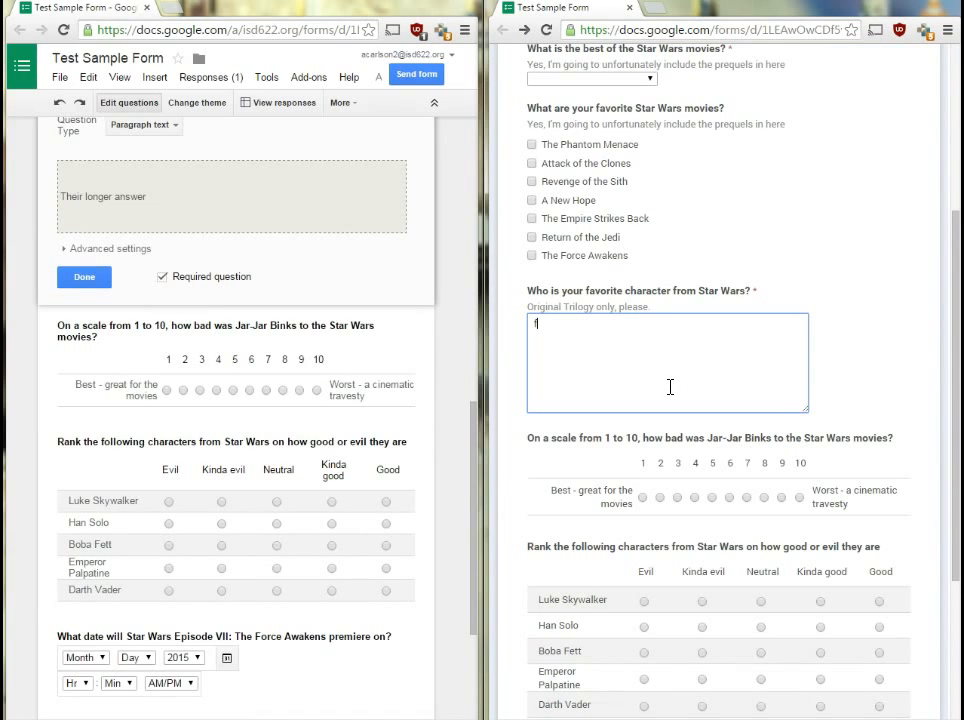
pyautogui.scroll(3, 649, 389)
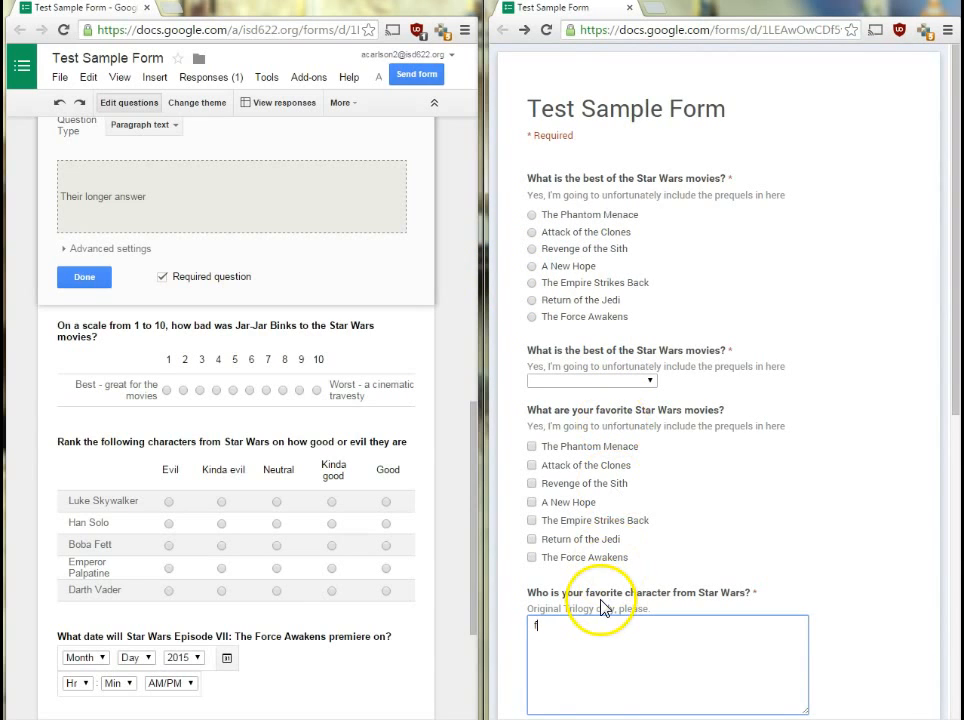
pyautogui.scroll(-1, 590, 590)
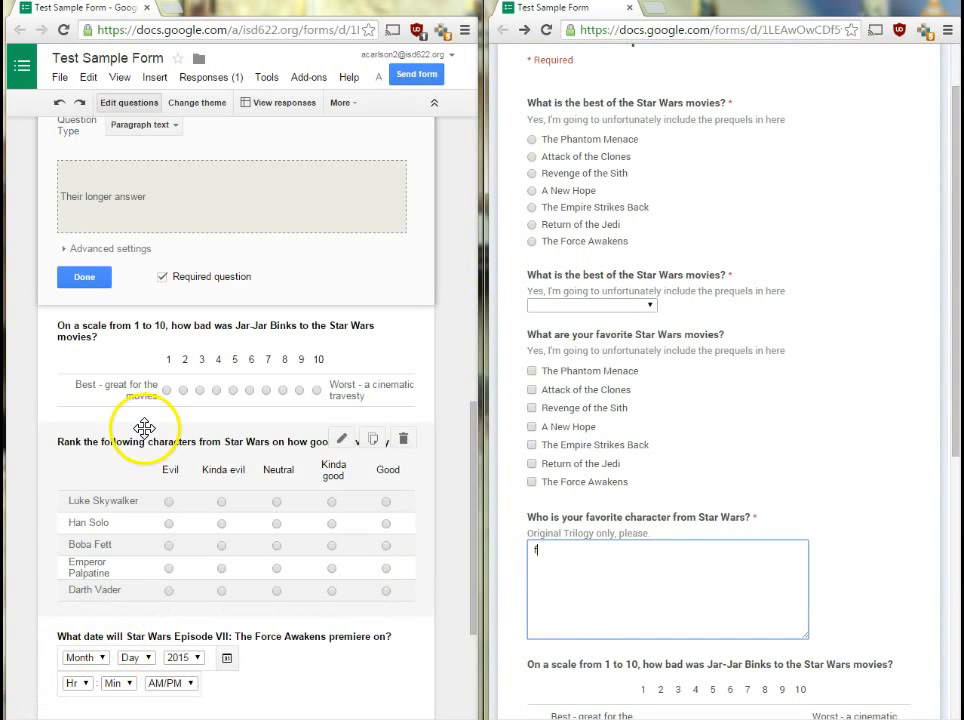
# Finish editing the favorite character question and maximize the form editor window.
pyautogui.click(96, 280)
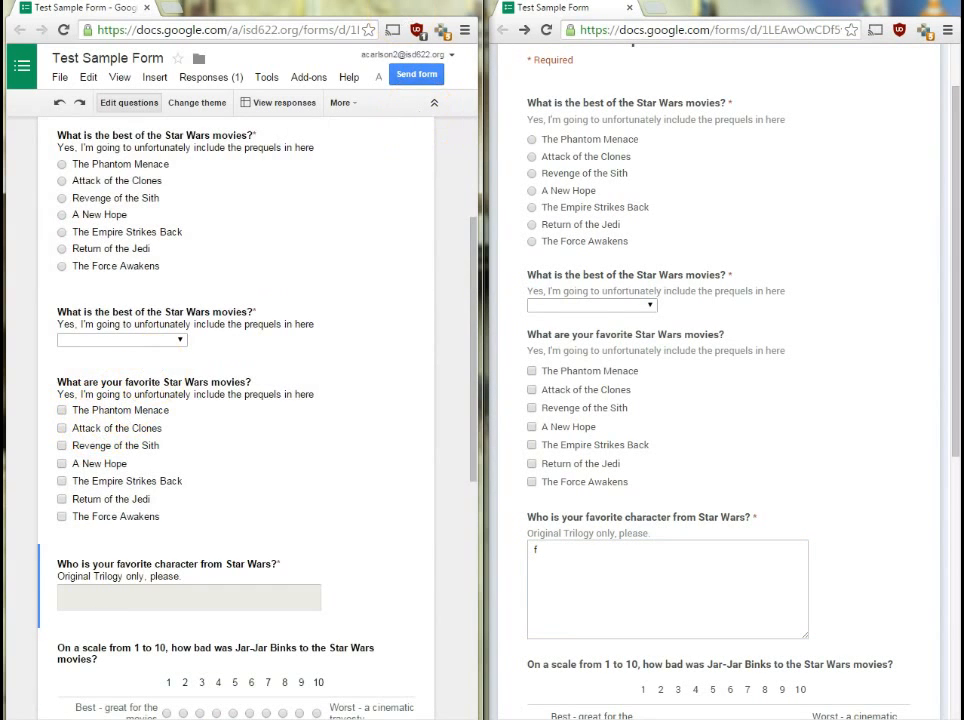
pyautogui.click(413, 1)
pyautogui.scroll(3, 545, 340)
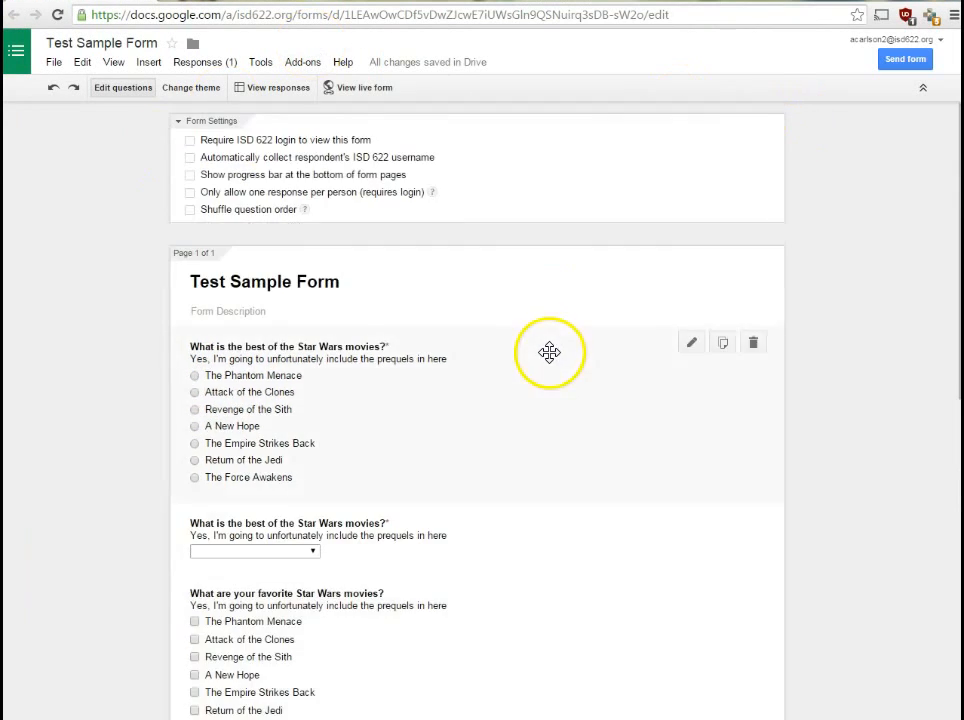
# Move the drop-down best movie question above the multiple-choice question, and return it to second place.
pyautogui.scroll(-1, 549, 363)
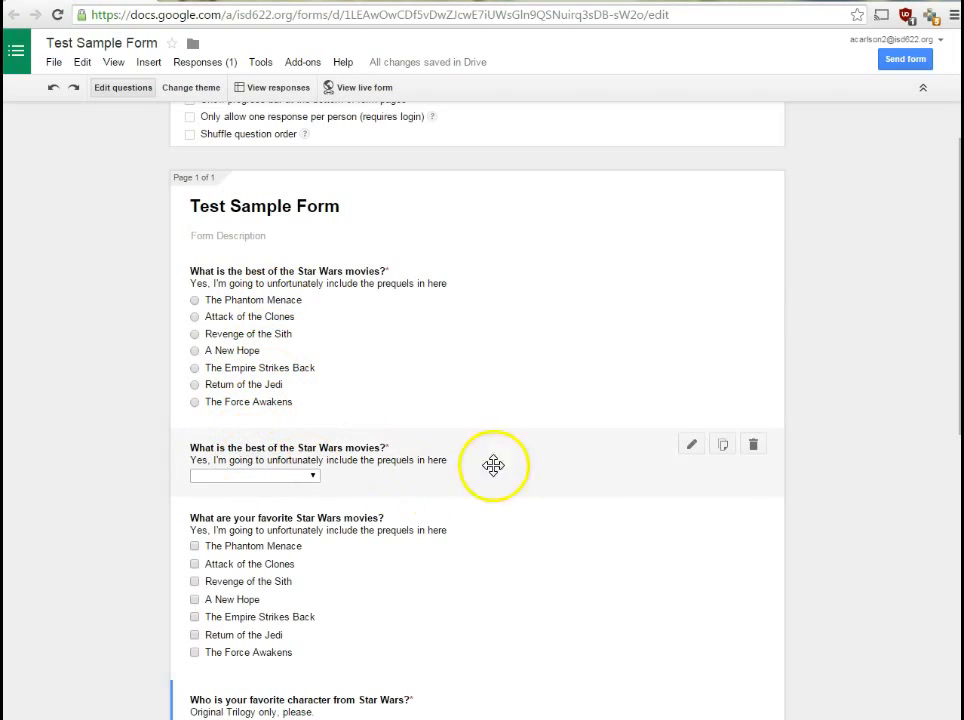
pyautogui.moveTo(217, 448); pyautogui.dragTo(222, 310)
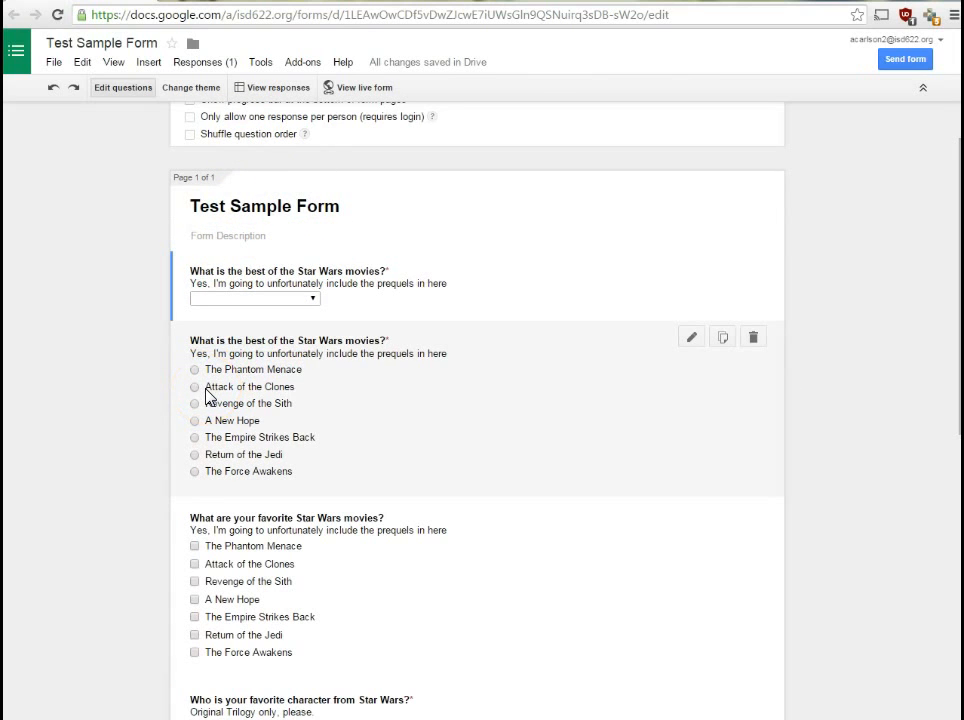
pyautogui.moveTo(351, 323); pyautogui.dragTo(366, 440)
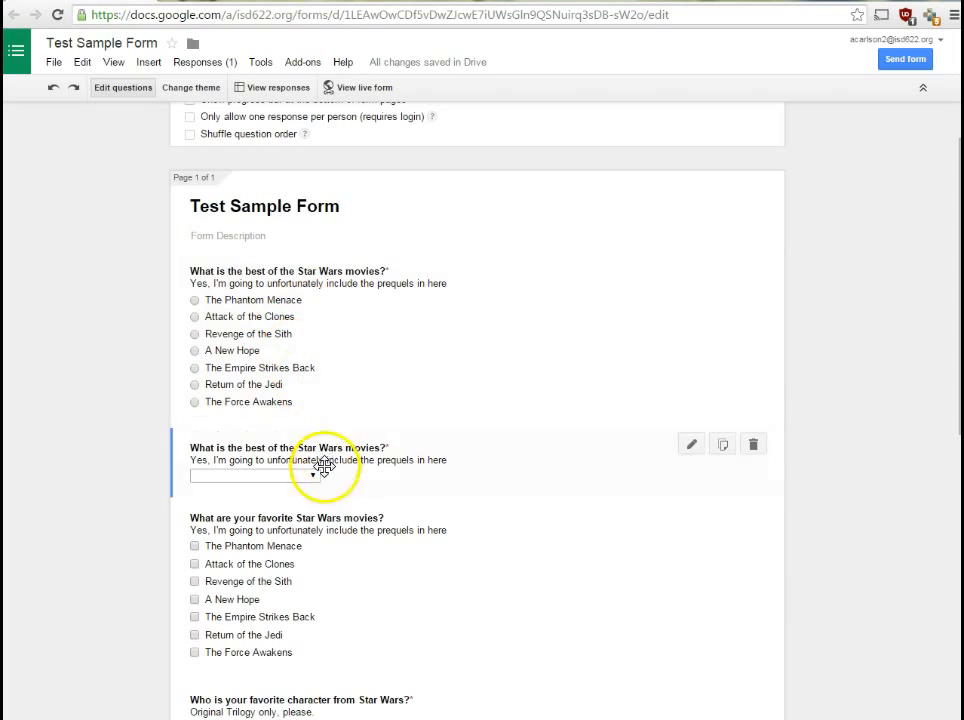
# Review the whole question list and form settings in the editor, and open the live form.
pyautogui.scroll(-4, 323, 461)
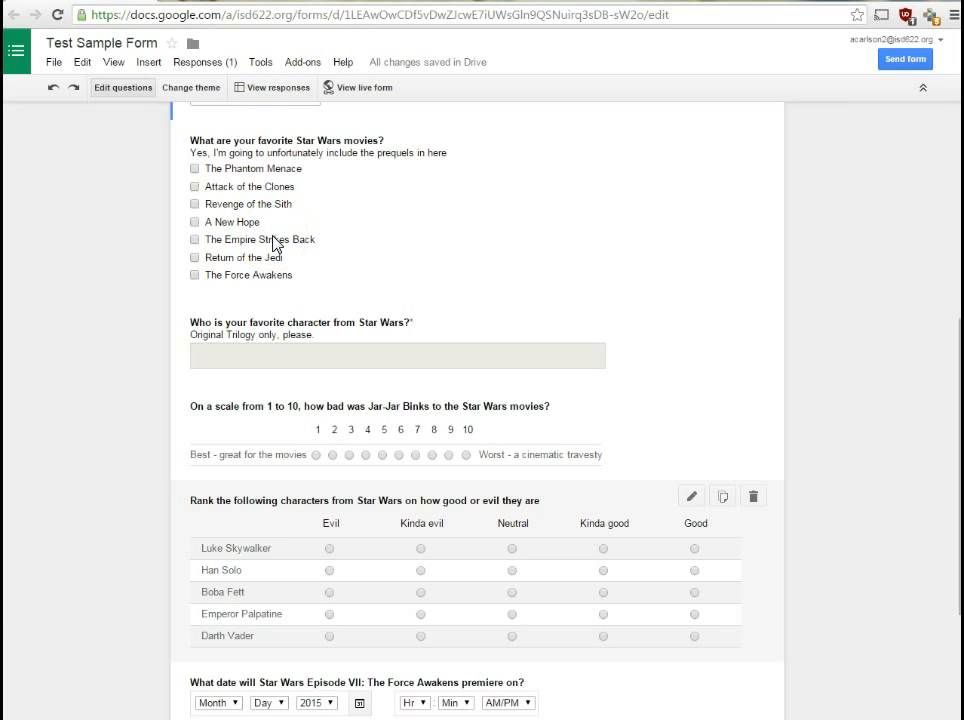
pyautogui.scroll(5, 240, 218)
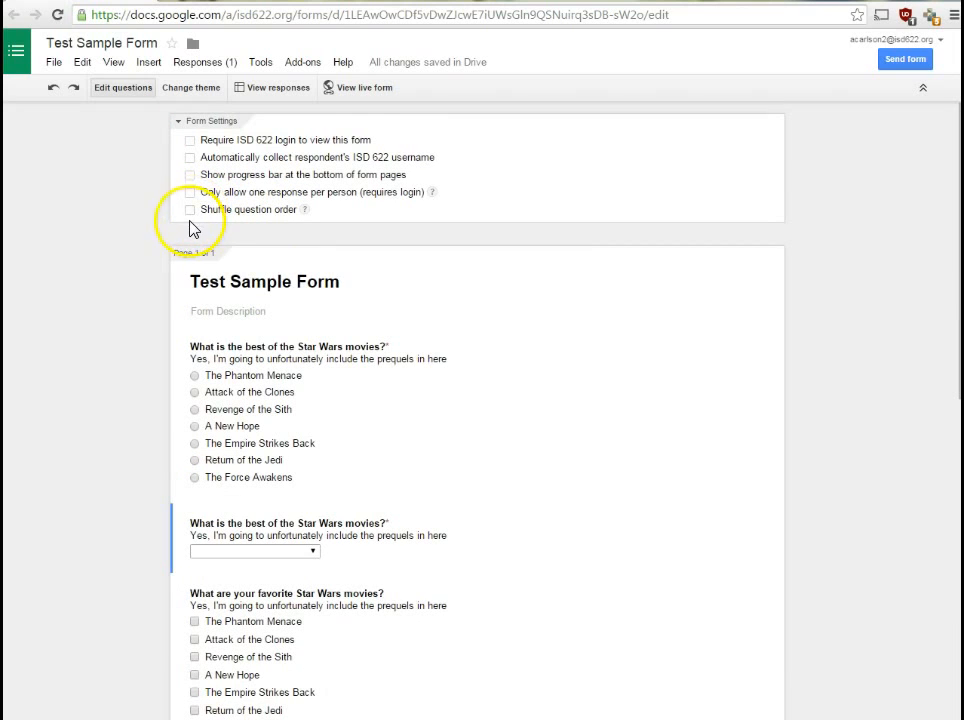
pyautogui.click(357, 92)
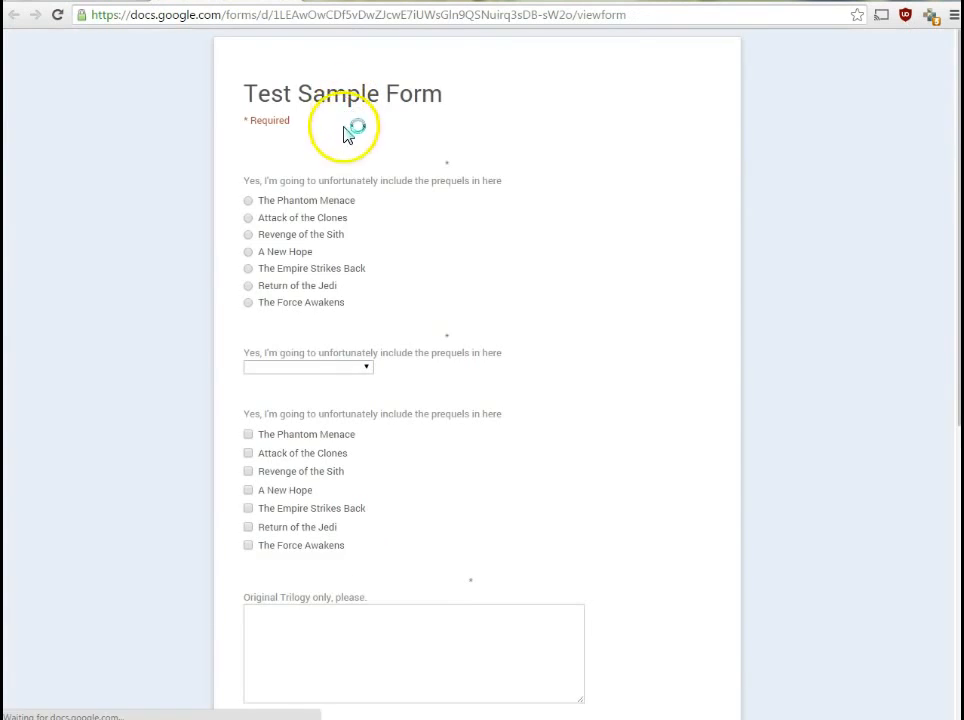
# Review the question order on the live form, and enable shuffled question order in the form settings.
pyautogui.scroll(-2, 484, 189)
pyautogui.scroll(-4, 473, 170)
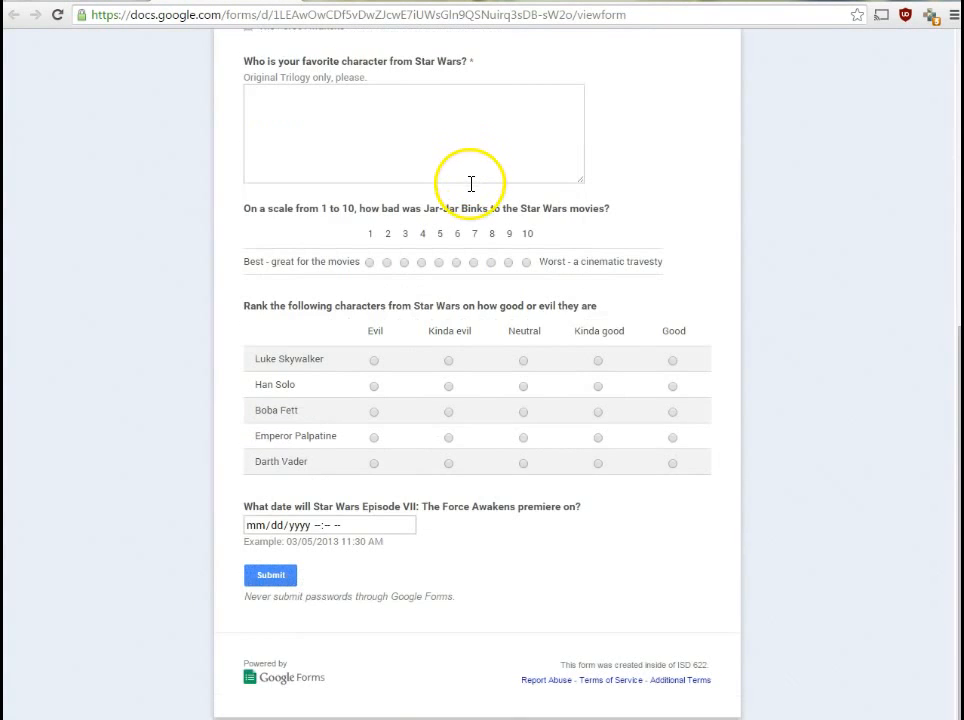
pyautogui.scroll(5, 445, 176)
pyautogui.click(92, 2)
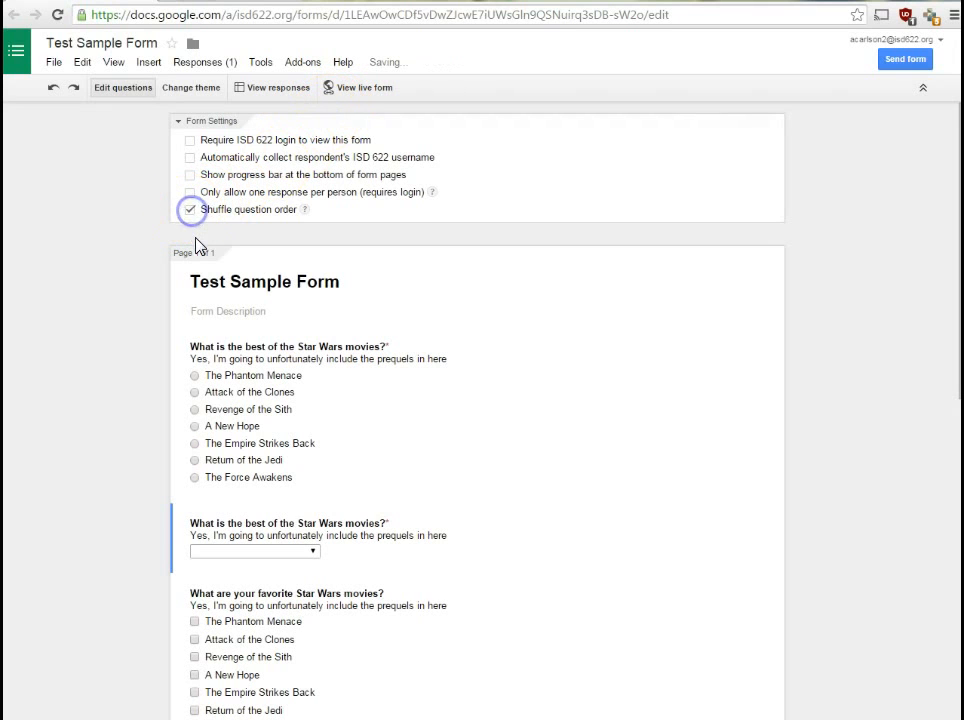
# Reload the live form repeatedly to compare the order of its questions on each load.
pyautogui.click(245, 2)
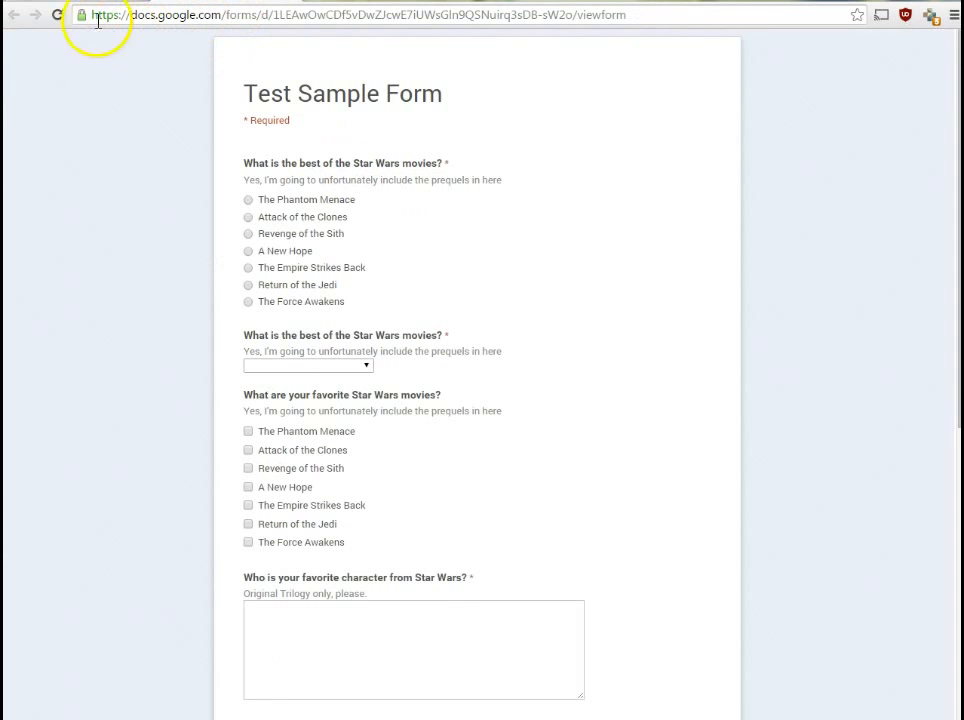
pyautogui.click(60, 15)
pyautogui.click(60, 15)
pyautogui.click(60, 15)
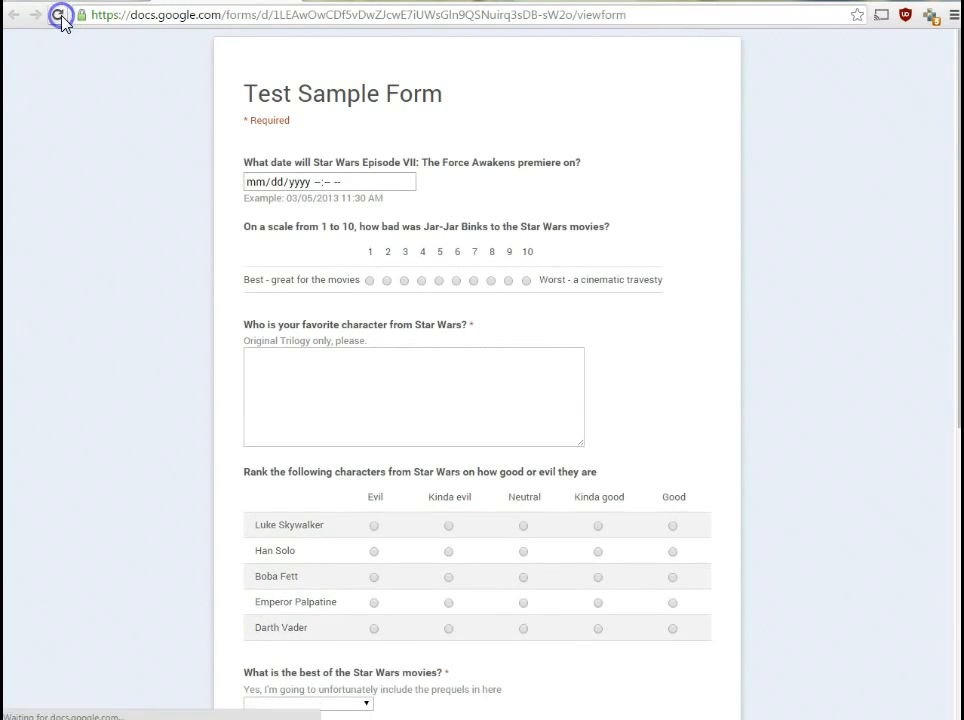
pyautogui.click(59, 15)
pyautogui.click(60, 16)
pyautogui.click(60, 16)
pyautogui.click(60, 16)
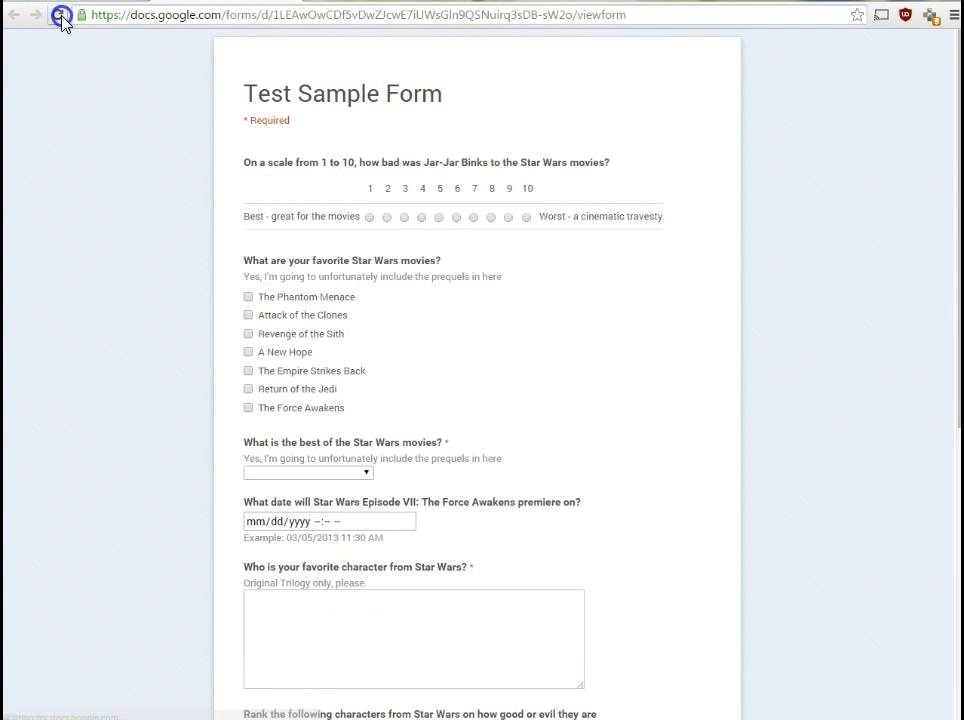
pyautogui.click(60, 16)
pyautogui.click(60, 16)
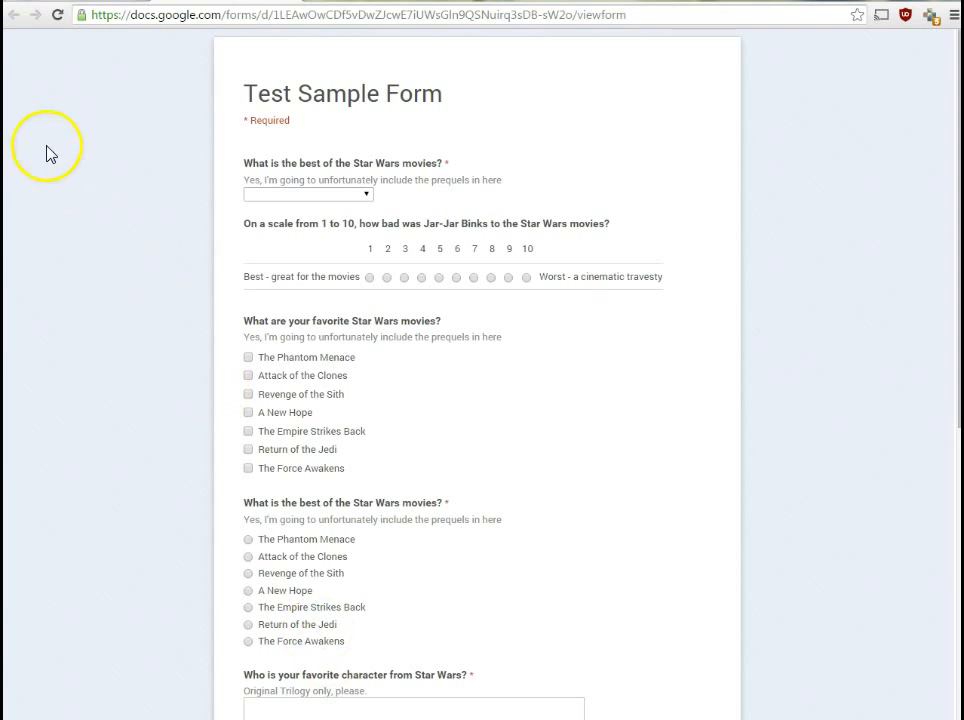
# Add a required text question titled "Name" with help text "First AND Last Name", and move it above all other questions.
pyautogui.click(78, 2)
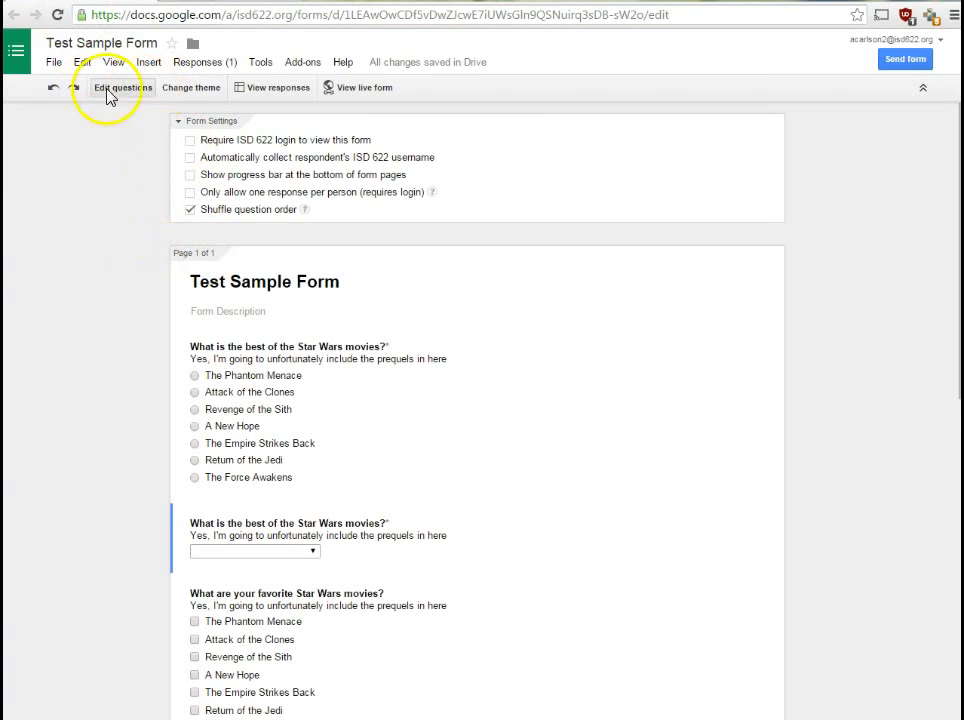
pyautogui.click(146, 62)
pyautogui.click(165, 100)
pyautogui.write('Name')
pyautogui.press('Tab')
pyautogui.write('First AND Last Name')
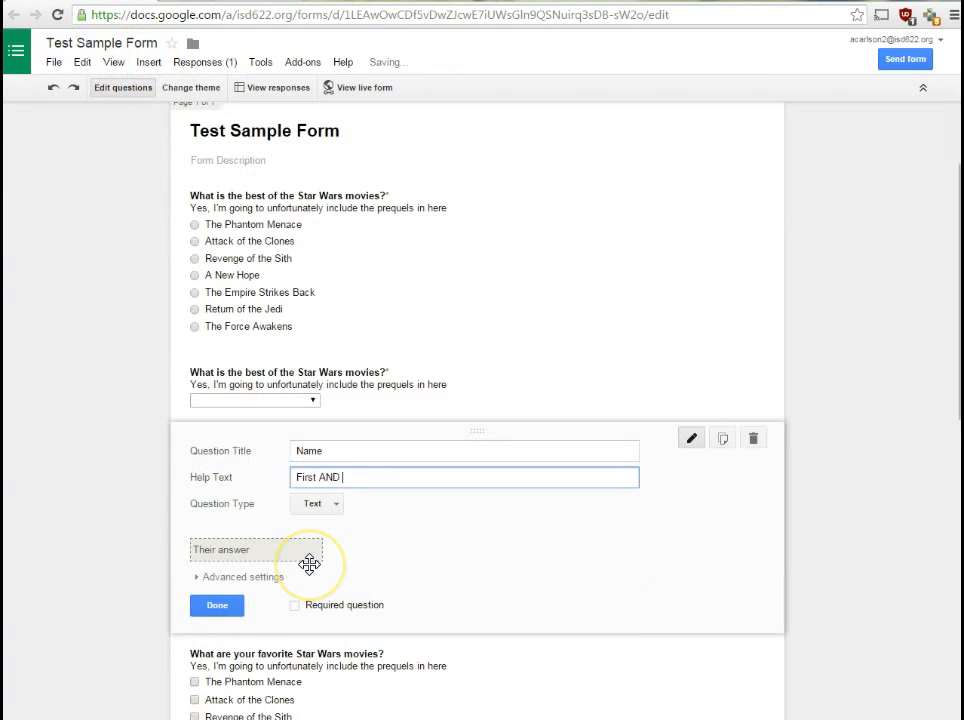
pyautogui.click(296, 606)
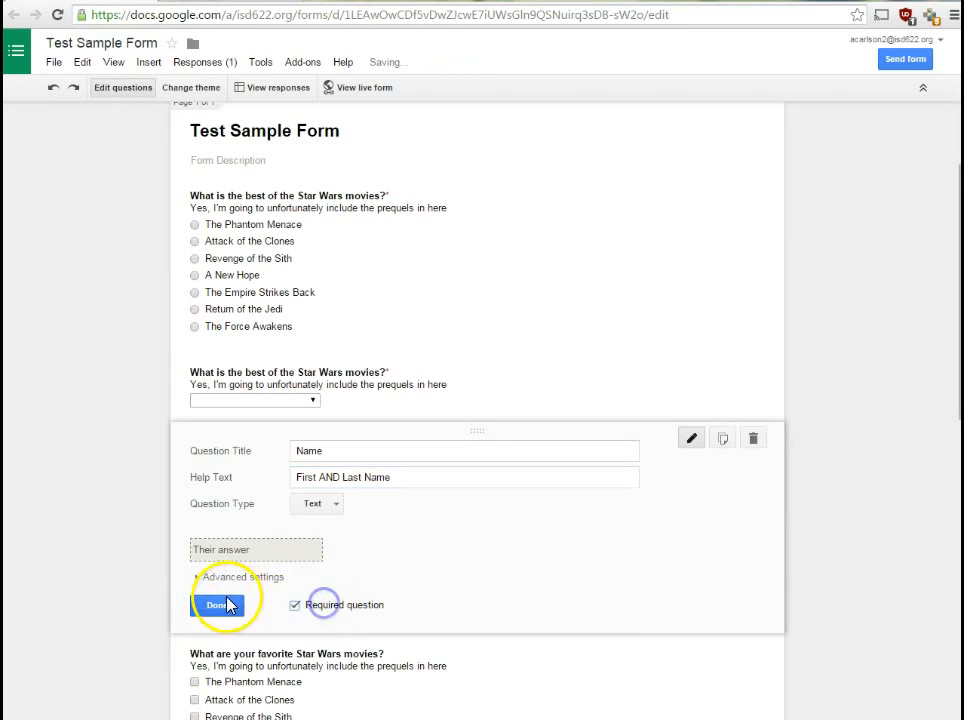
pyautogui.click(219, 604)
pyautogui.moveTo(204, 455); pyautogui.dragTo(207, 218)
pyautogui.scroll(2, 208, 220)
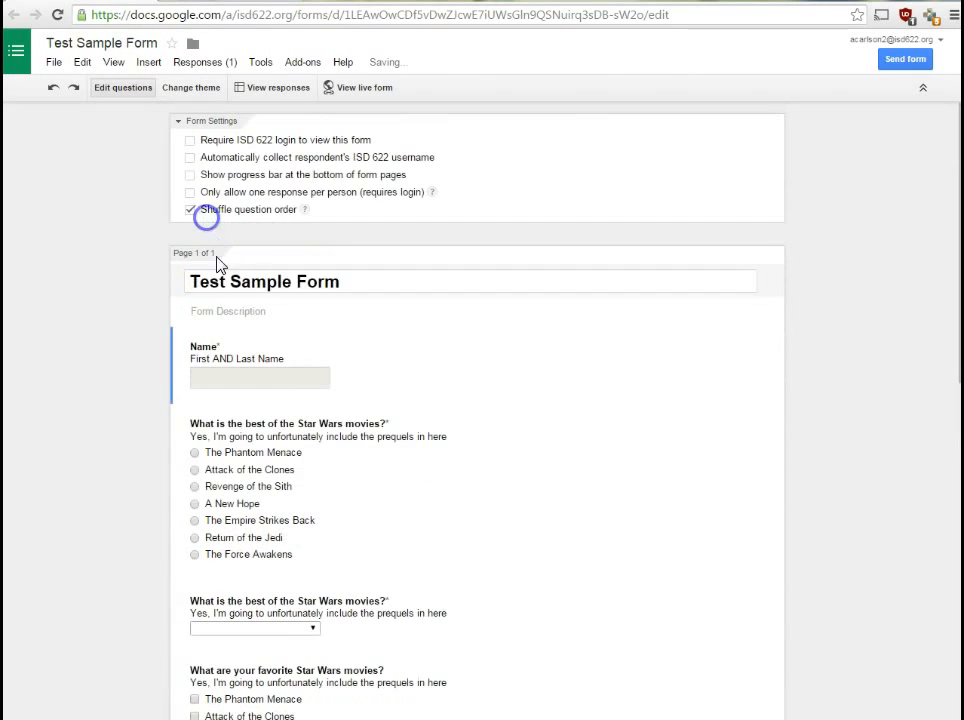
# Reload the live form, check where the Name question appears among the others, and return to the form editor.
pyautogui.click(212, 2)
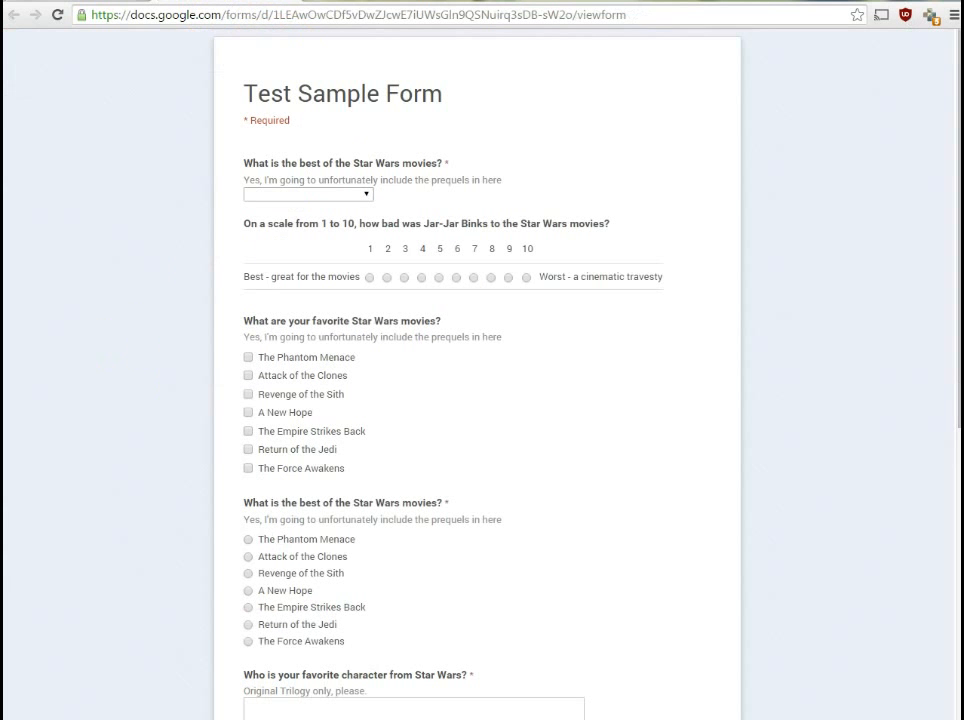
pyautogui.click(57, 16)
pyautogui.scroll(-5, 344, 415)
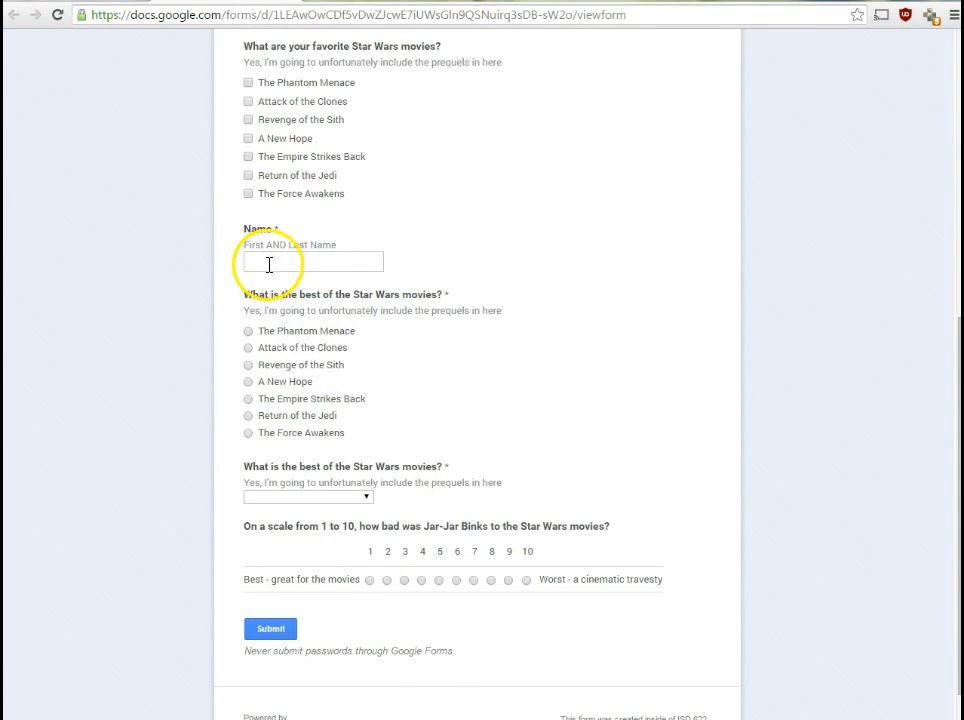
pyautogui.scroll(5, 269, 264)
pyautogui.click(100, 2)
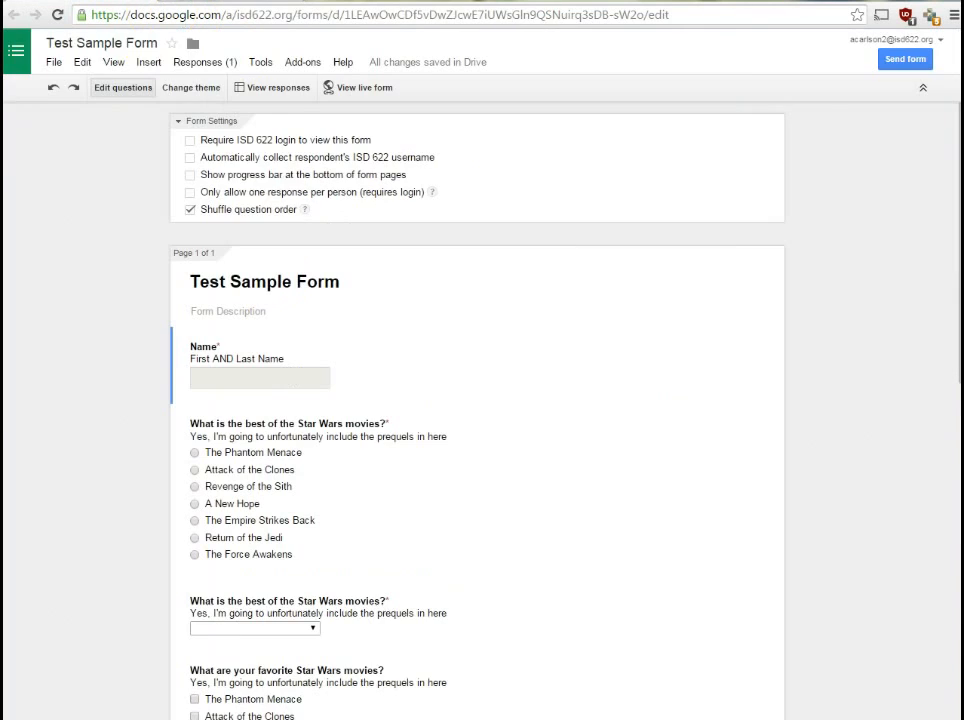